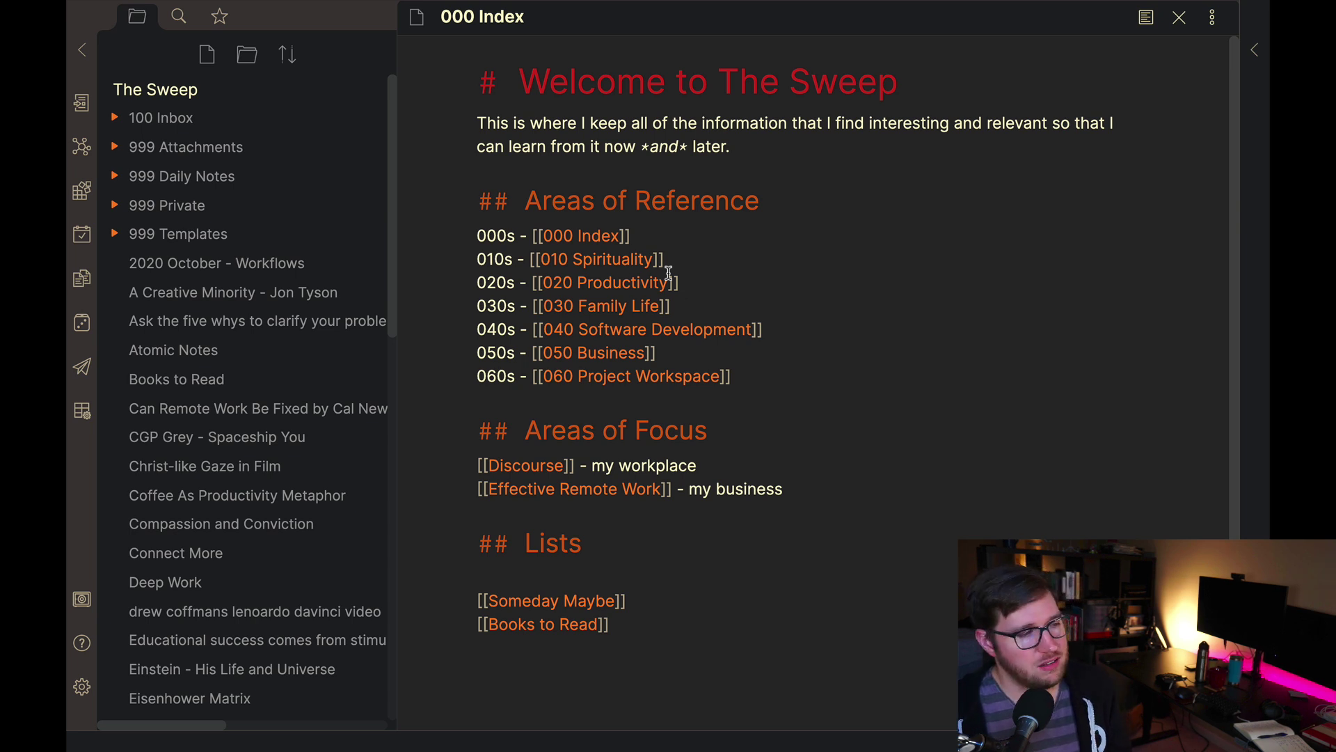
# - Turn off Safe Mode in the third-party plugin settings to allow community plugins
pyautogui.click(81, 689)
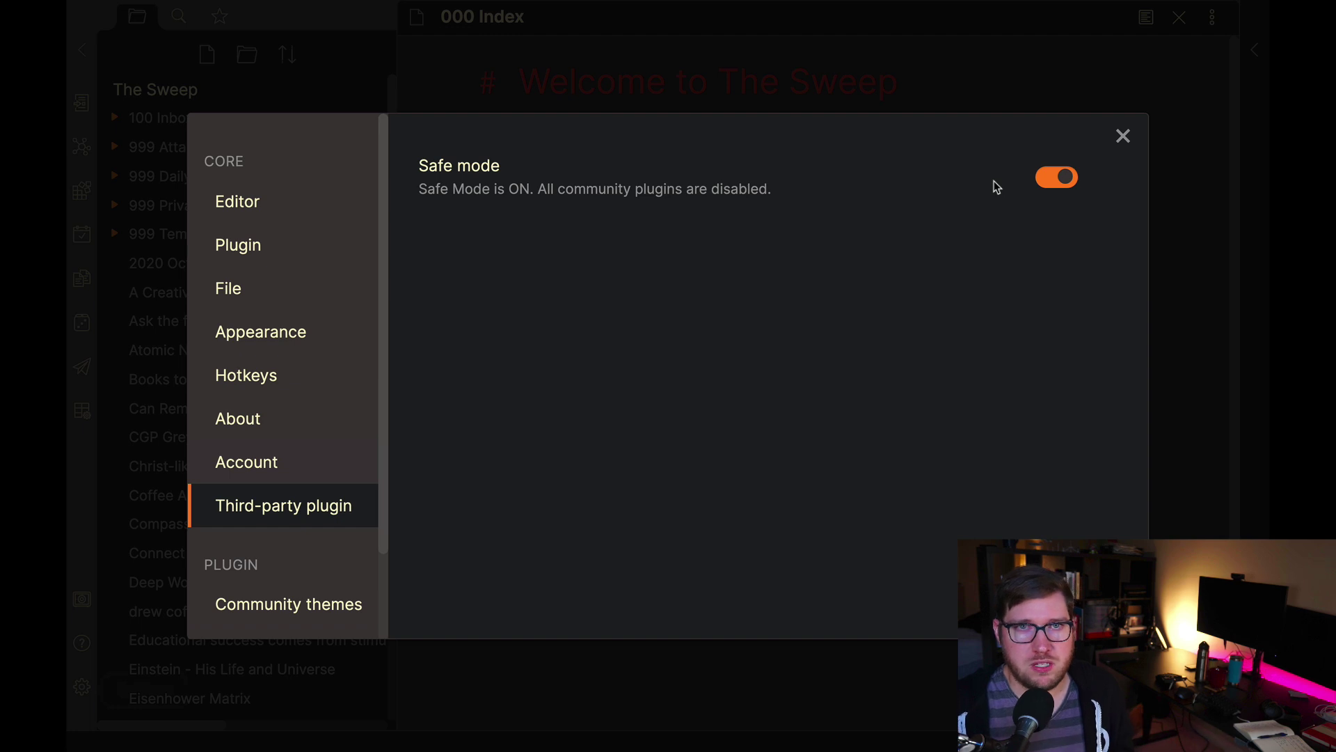
pyautogui.click(1064, 178)
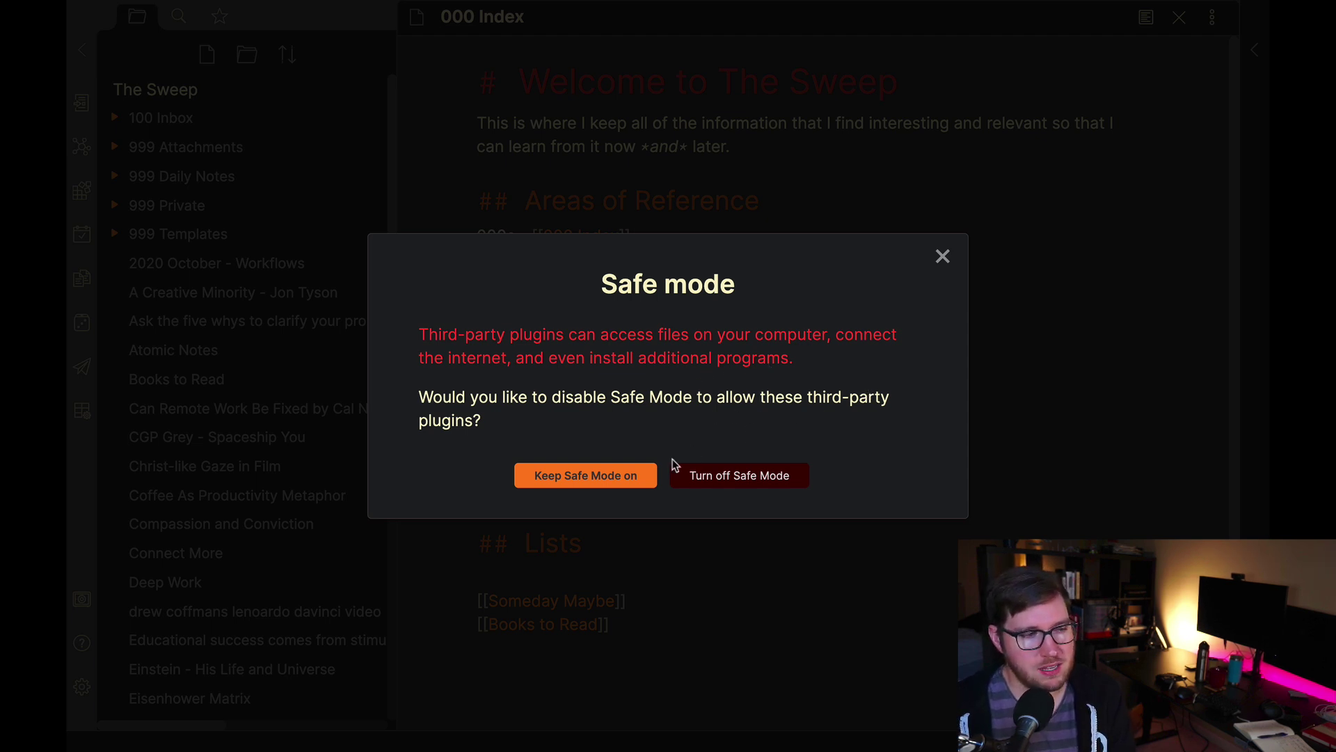
pyautogui.click(770, 480)
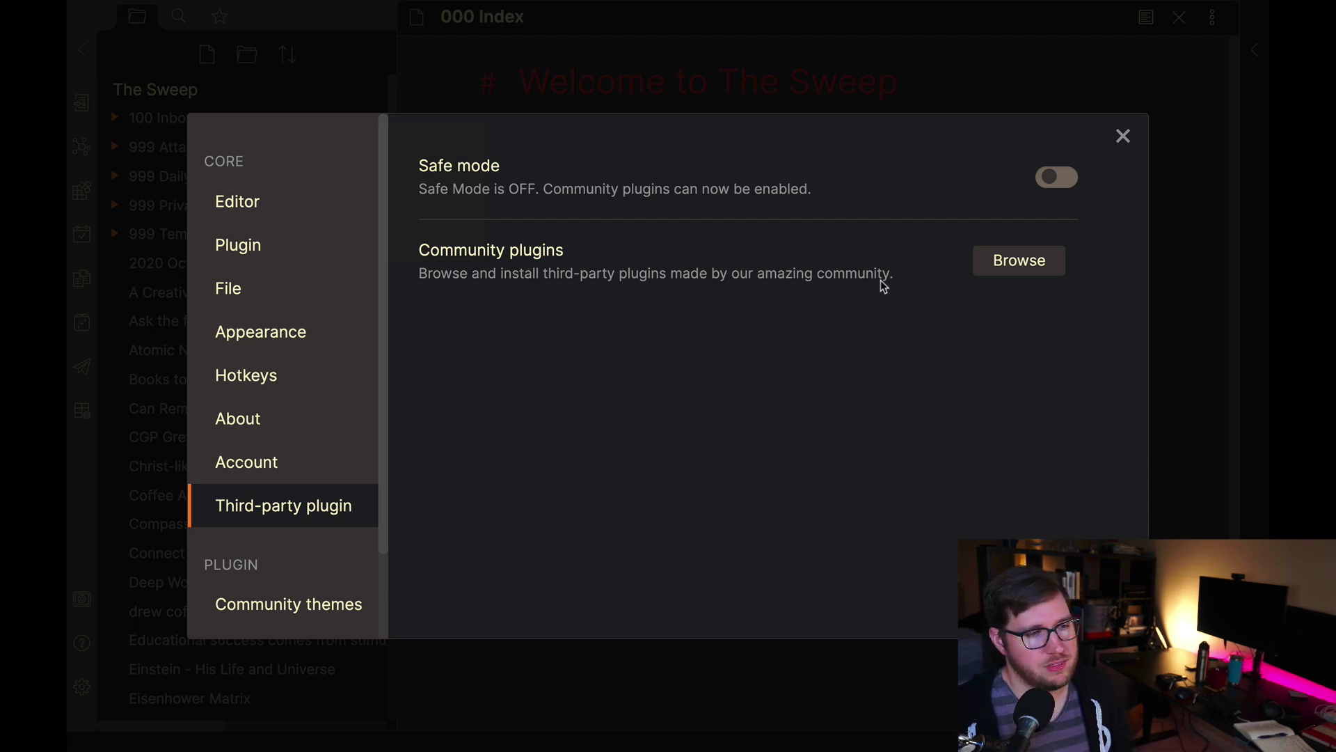
# - Find the Calendar plugin among the community plugins, review its description and install it
pyautogui.click(1042, 272)
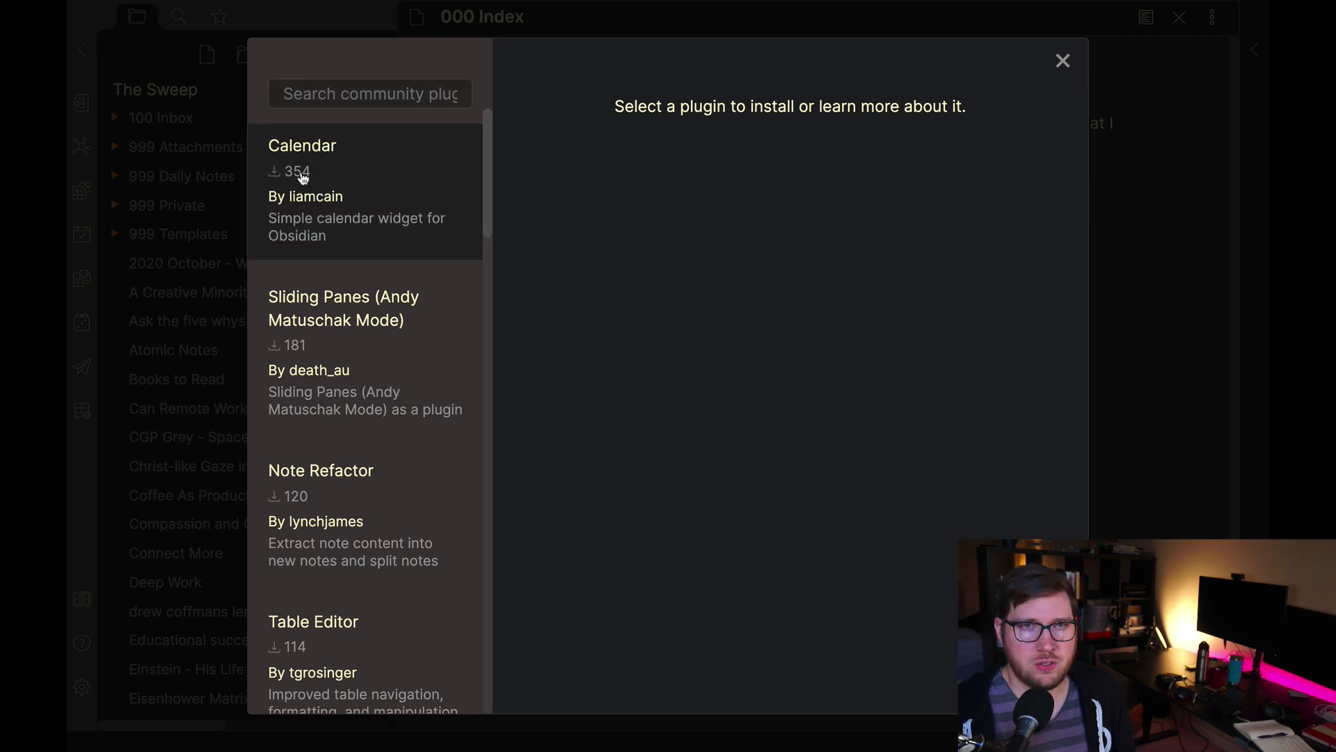
pyautogui.click(426, 168)
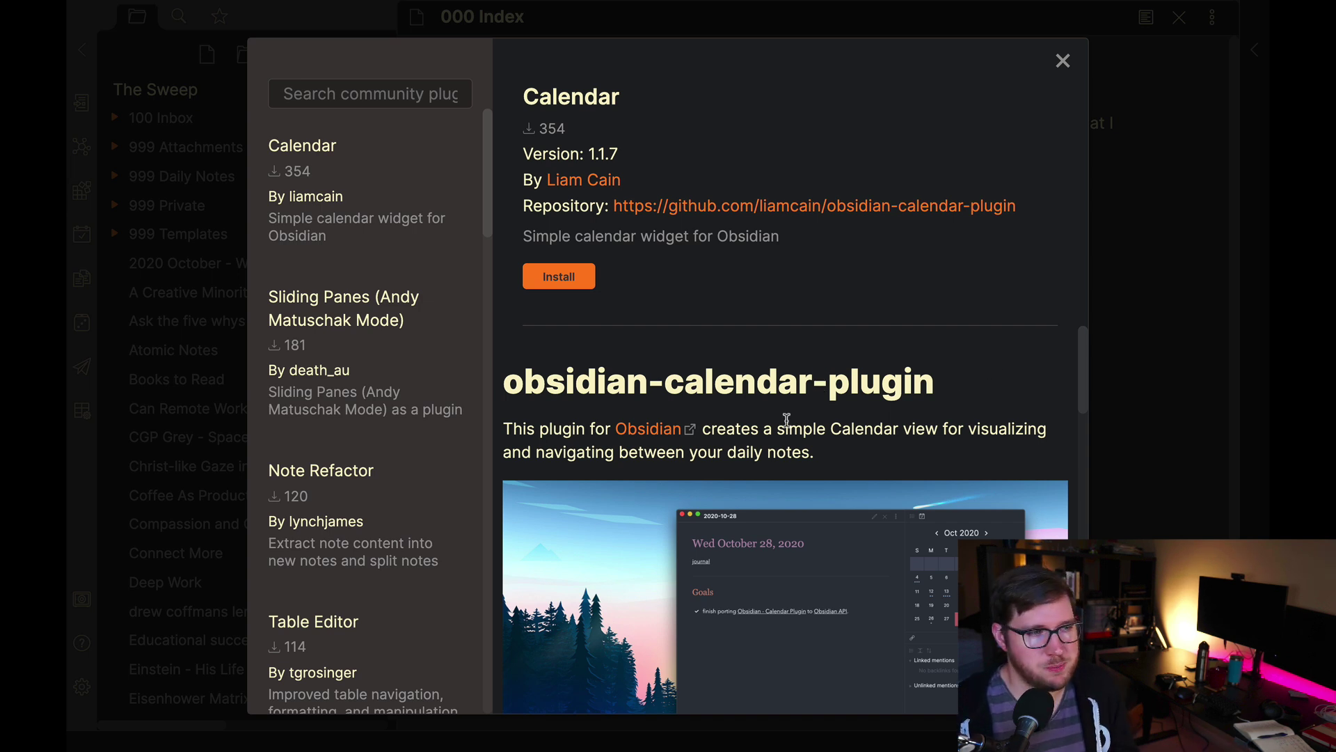
pyautogui.click(544, 282)
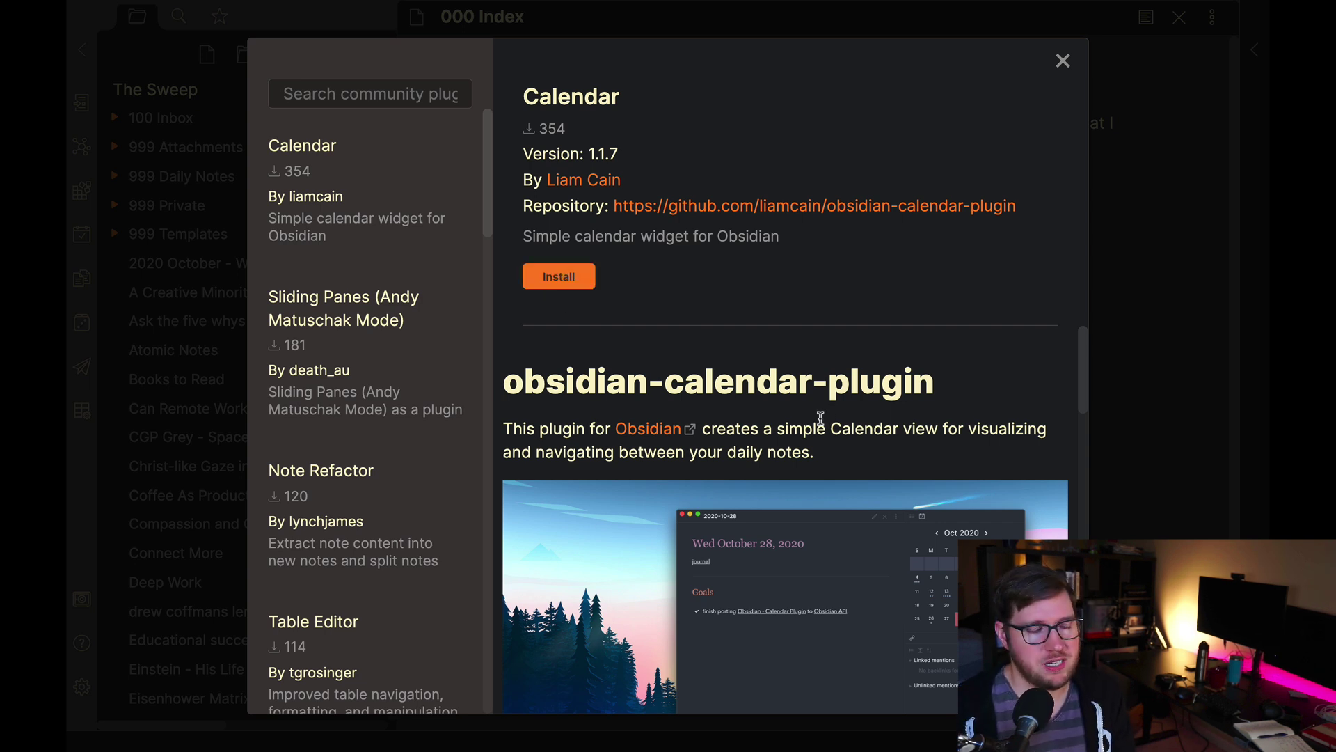
pyautogui.scroll(-4, 821, 418)
pyautogui.scroll(1, 883, 453)
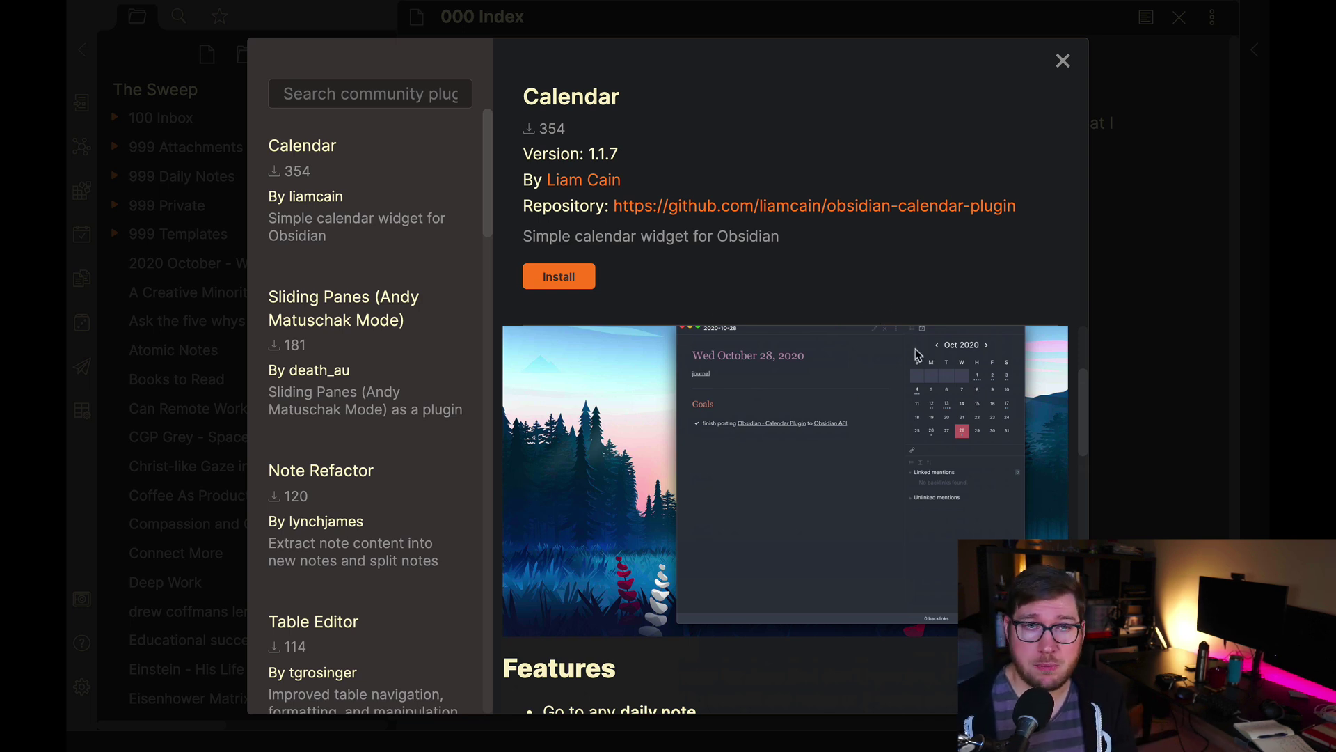
pyautogui.click(548, 279)
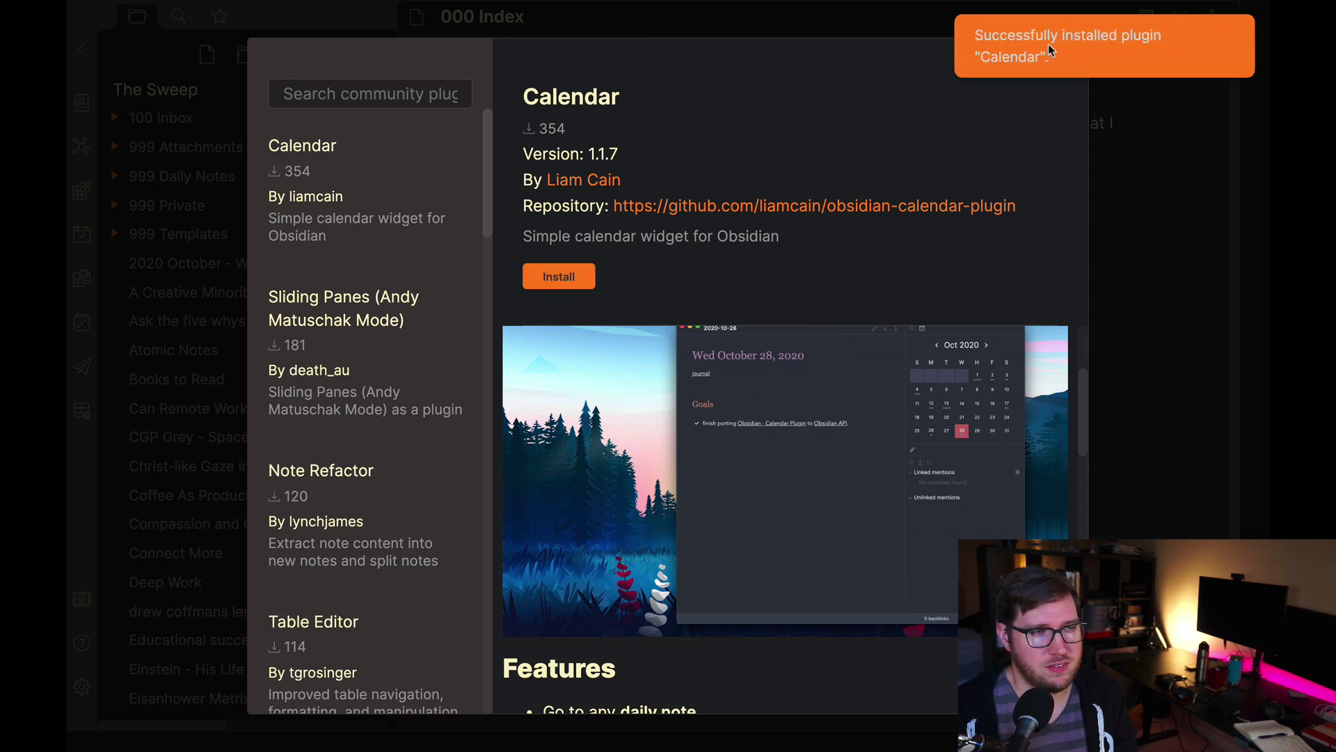
pyautogui.click(1057, 51)
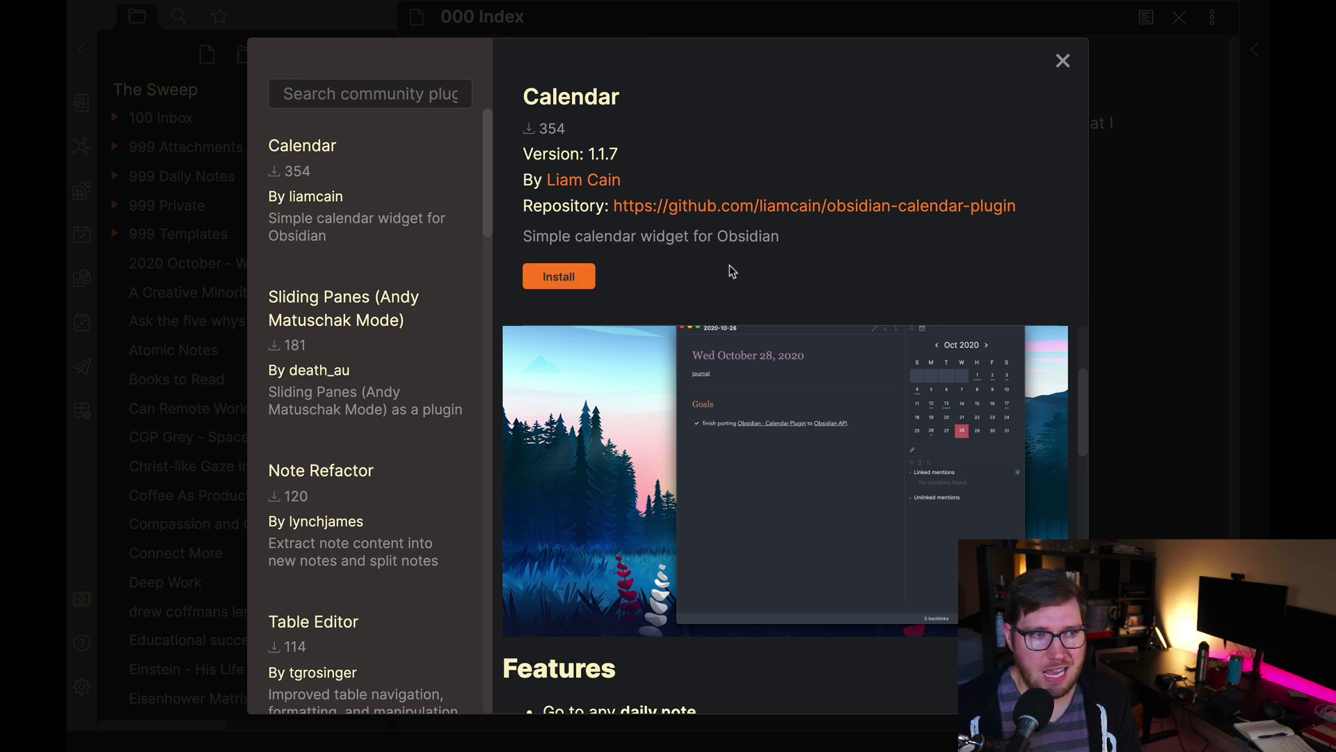
# - Enable the installed Calendar plugin and show its month view in the sidebar beside the 000 Index note
pyautogui.click(1065, 62)
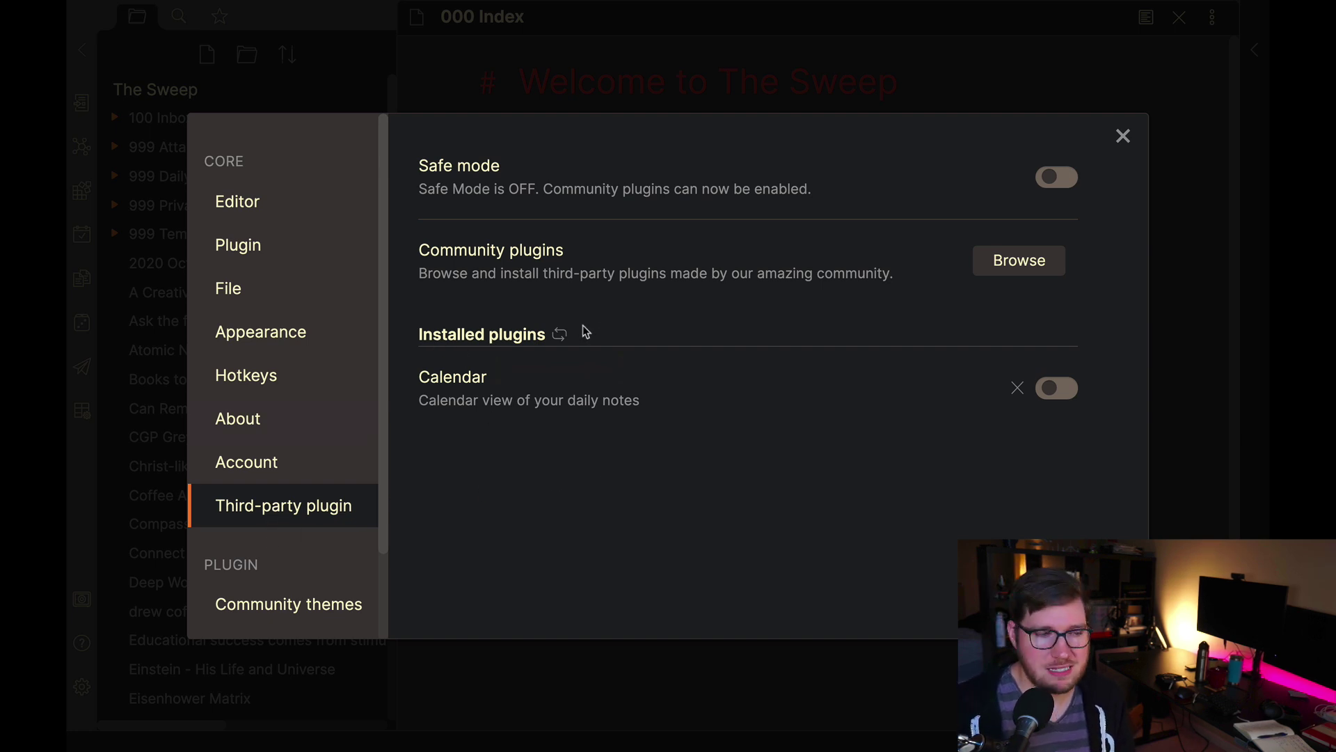
pyautogui.click(560, 334)
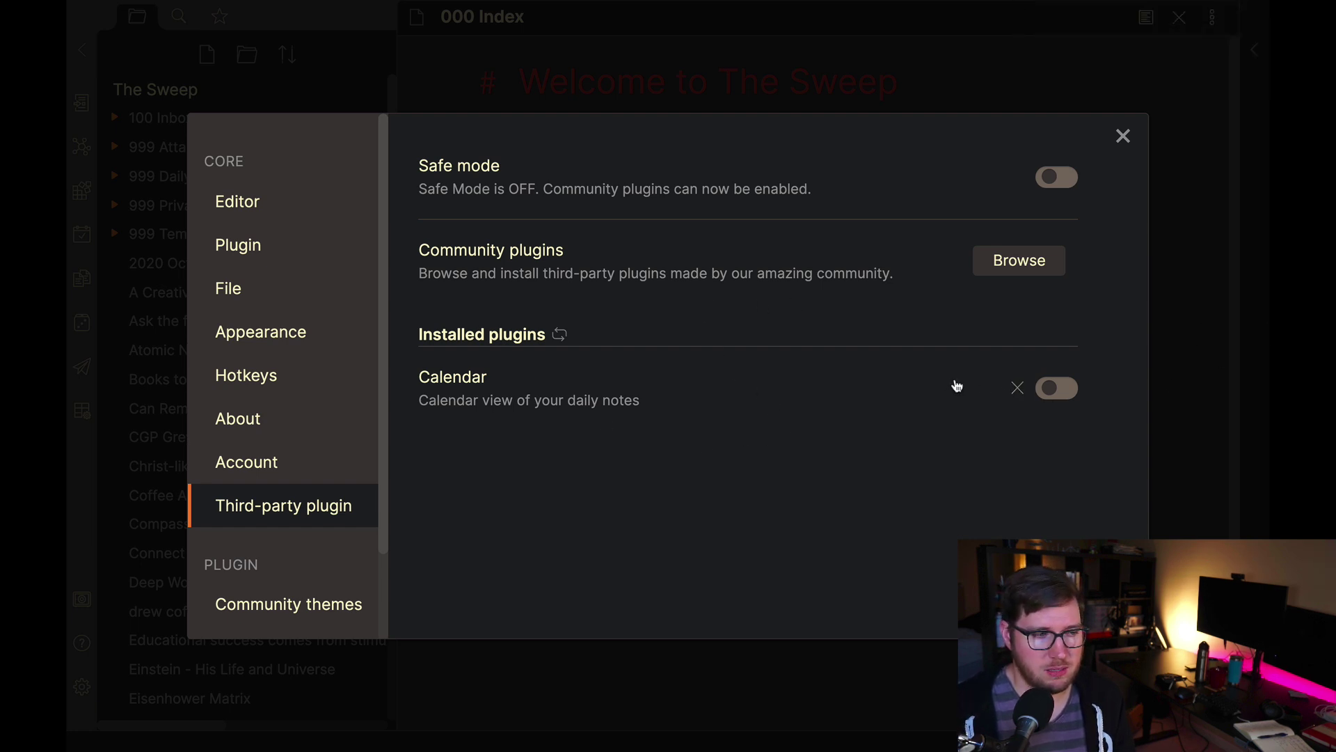
pyautogui.click(1057, 389)
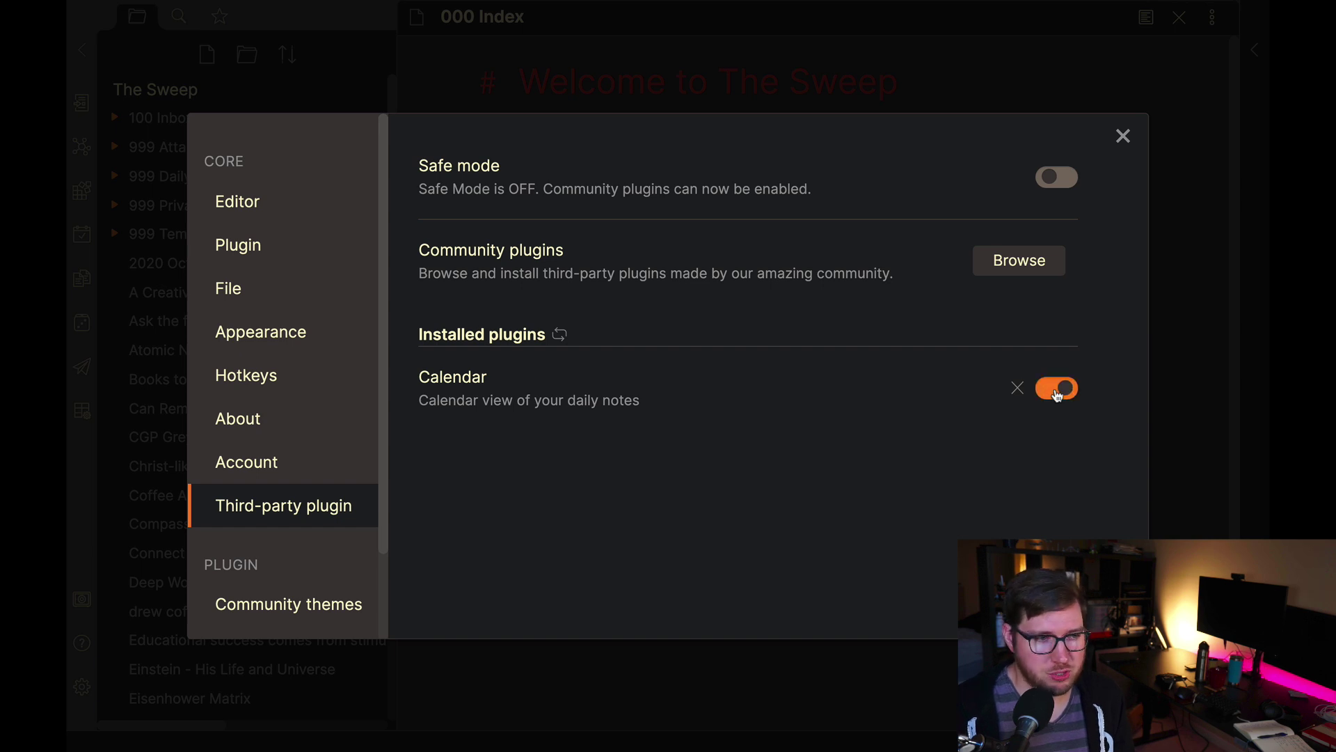
pyautogui.click(1121, 136)
pyautogui.click(1254, 51)
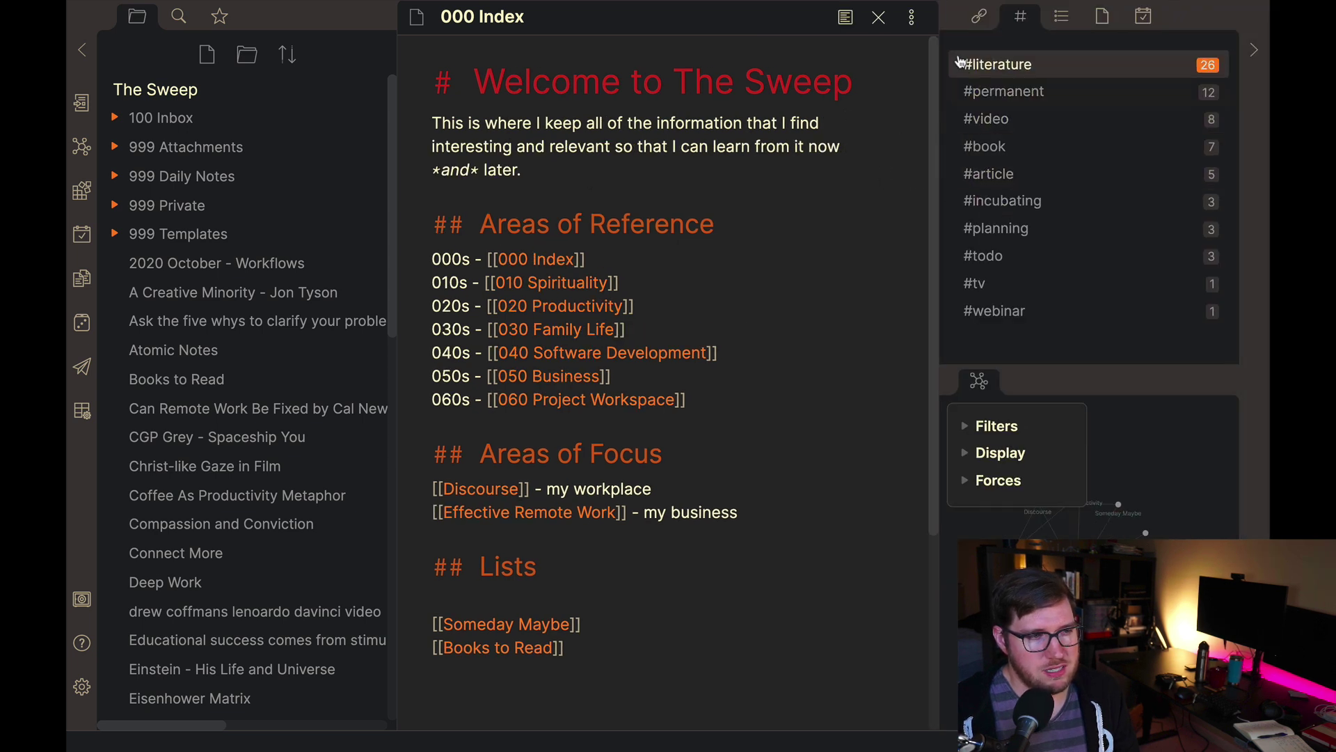
pyautogui.click(1145, 19)
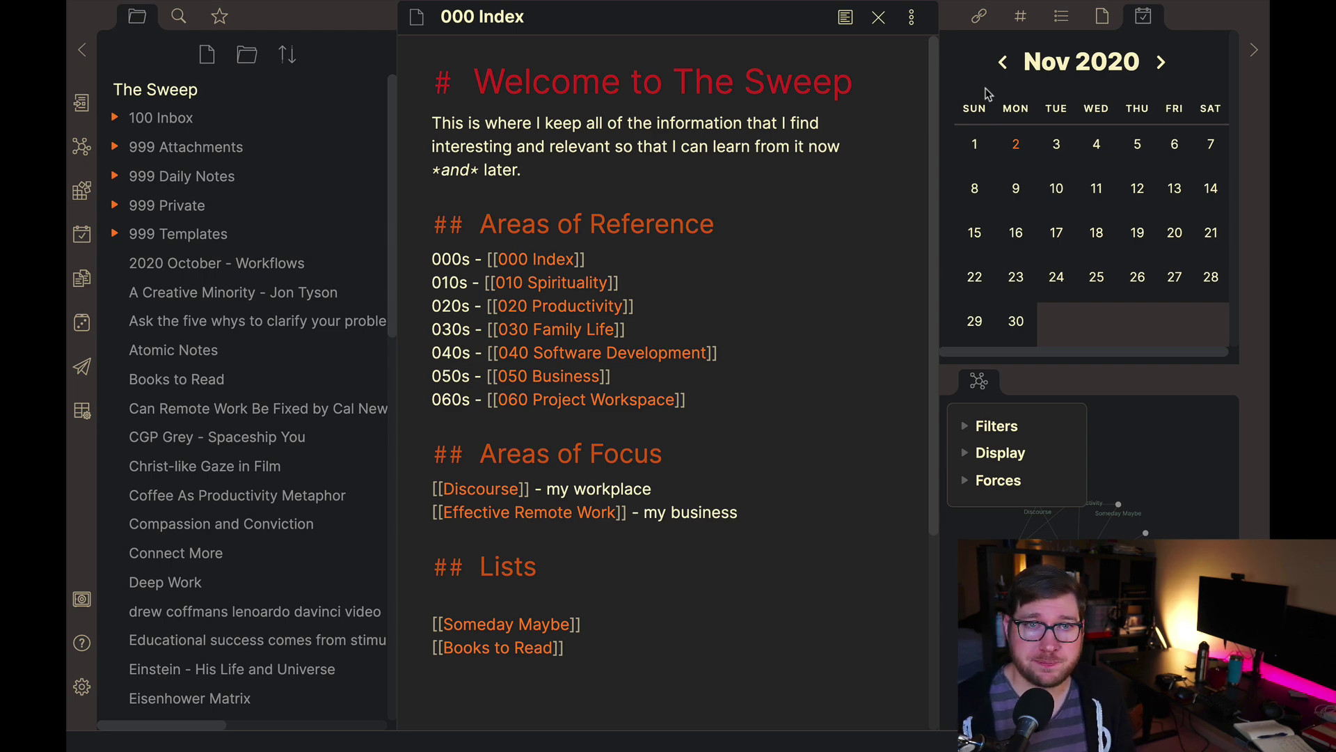
# - Review the community plugin Sliding Panes (Andy Matuschak Mode) and install it
pyautogui.click(82, 686)
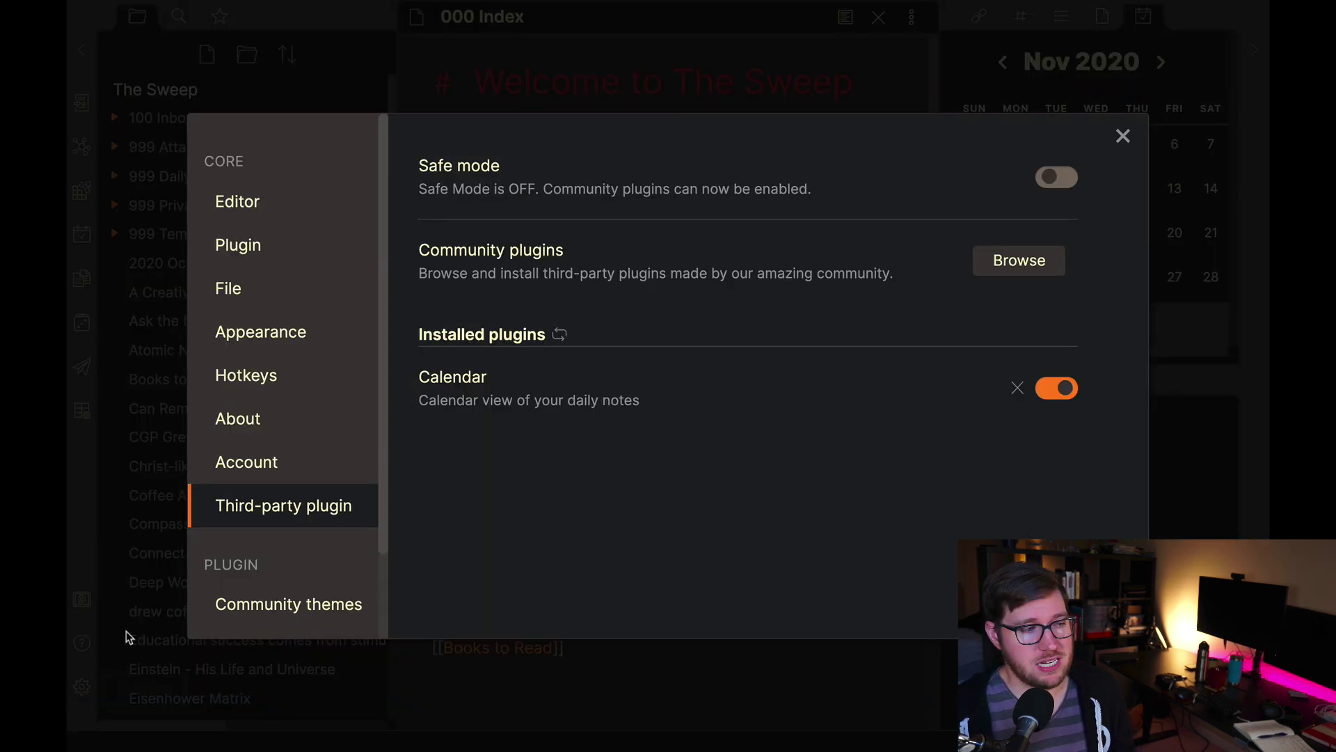
pyautogui.click(1021, 261)
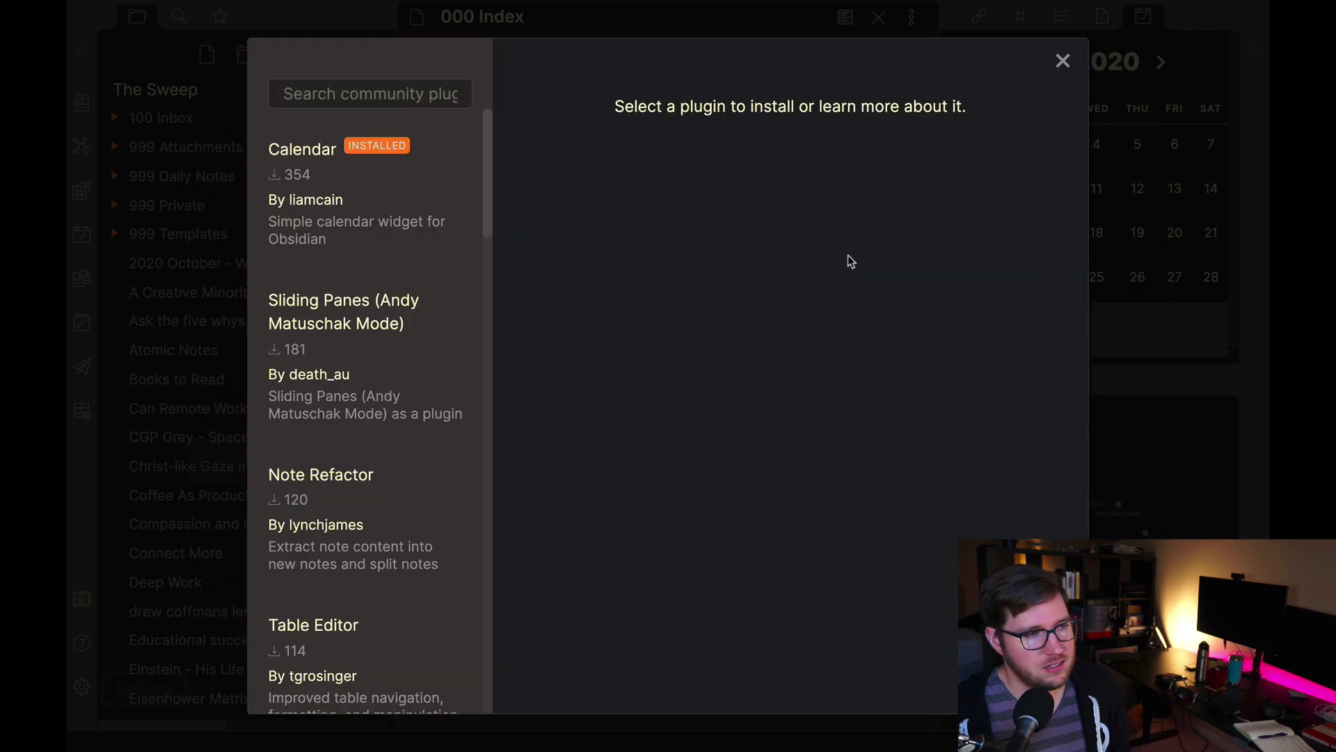
pyautogui.click(370, 329)
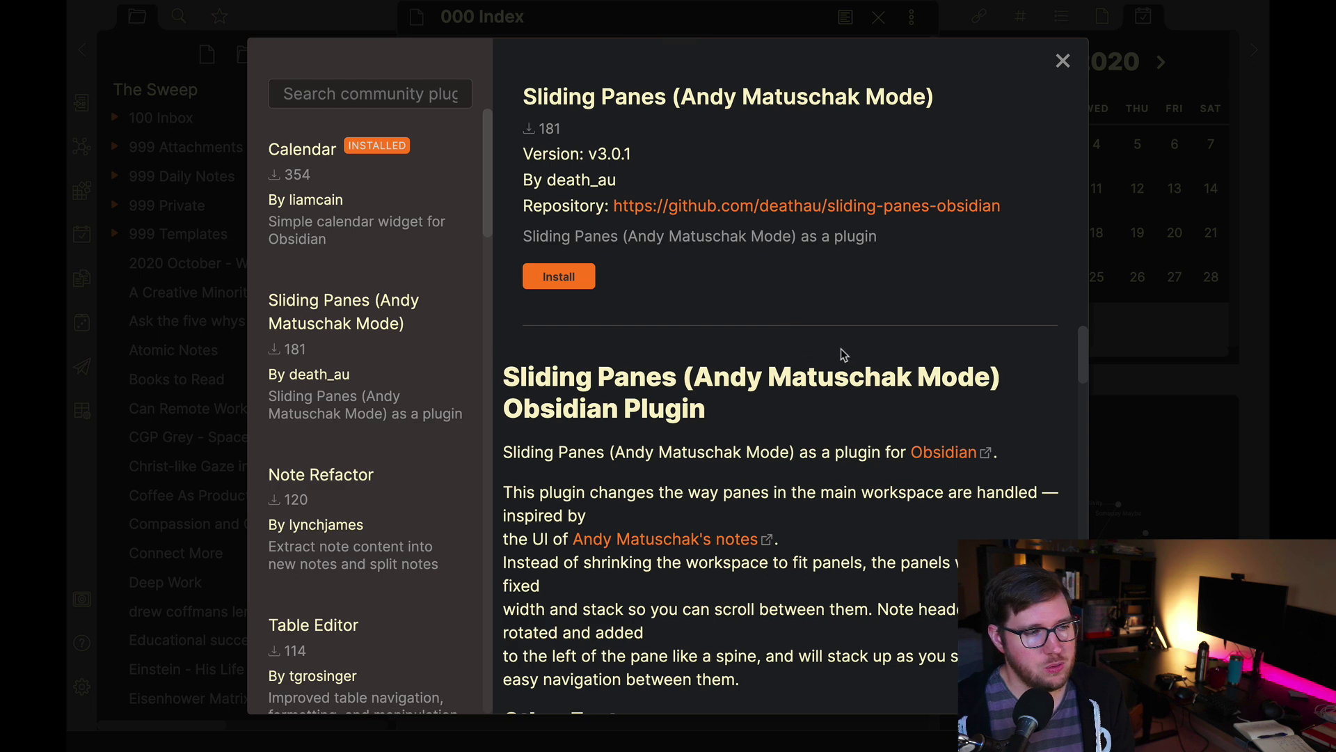
pyautogui.scroll(-3, 840, 348)
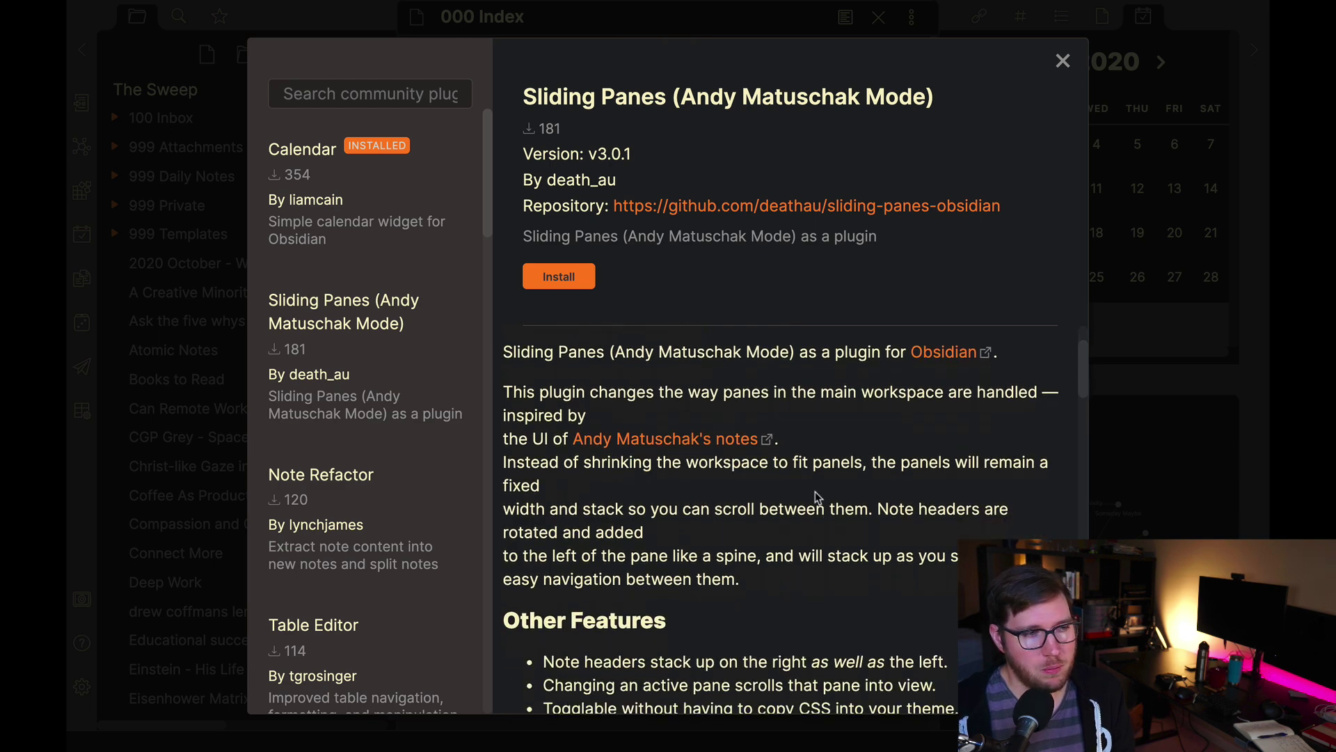
pyautogui.scroll(-5, 818, 496)
pyautogui.click(566, 276)
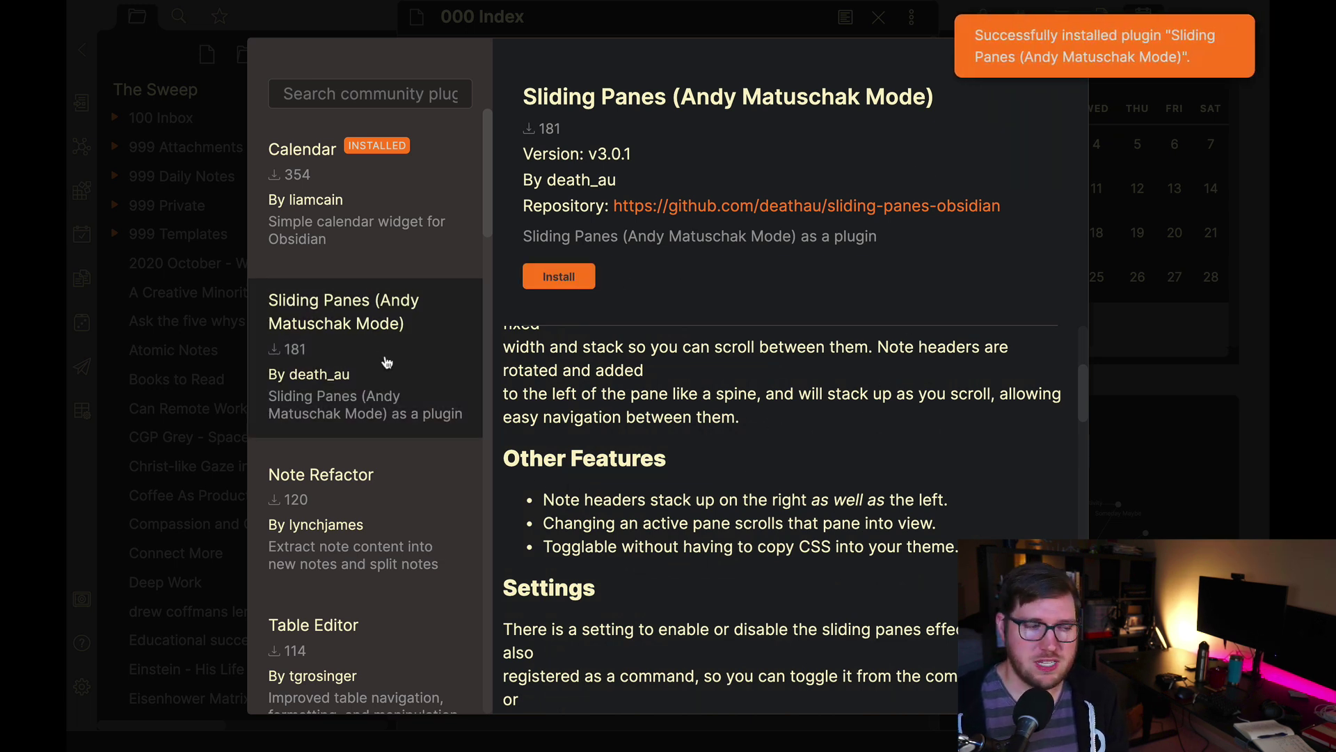
# - Examine the descriptions of the Note Refactor, Table Editor and Obsidian Git community plugins
pyautogui.click(396, 495)
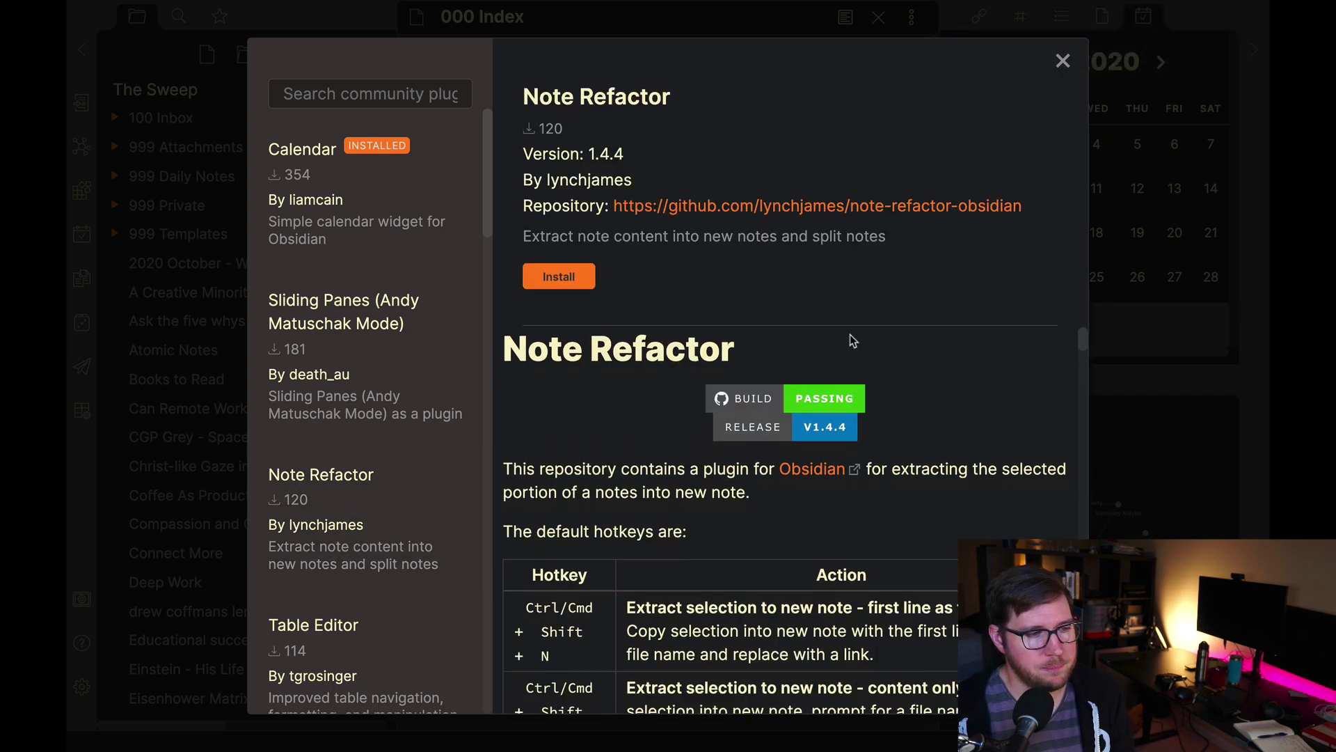
pyautogui.scroll(-2, 849, 334)
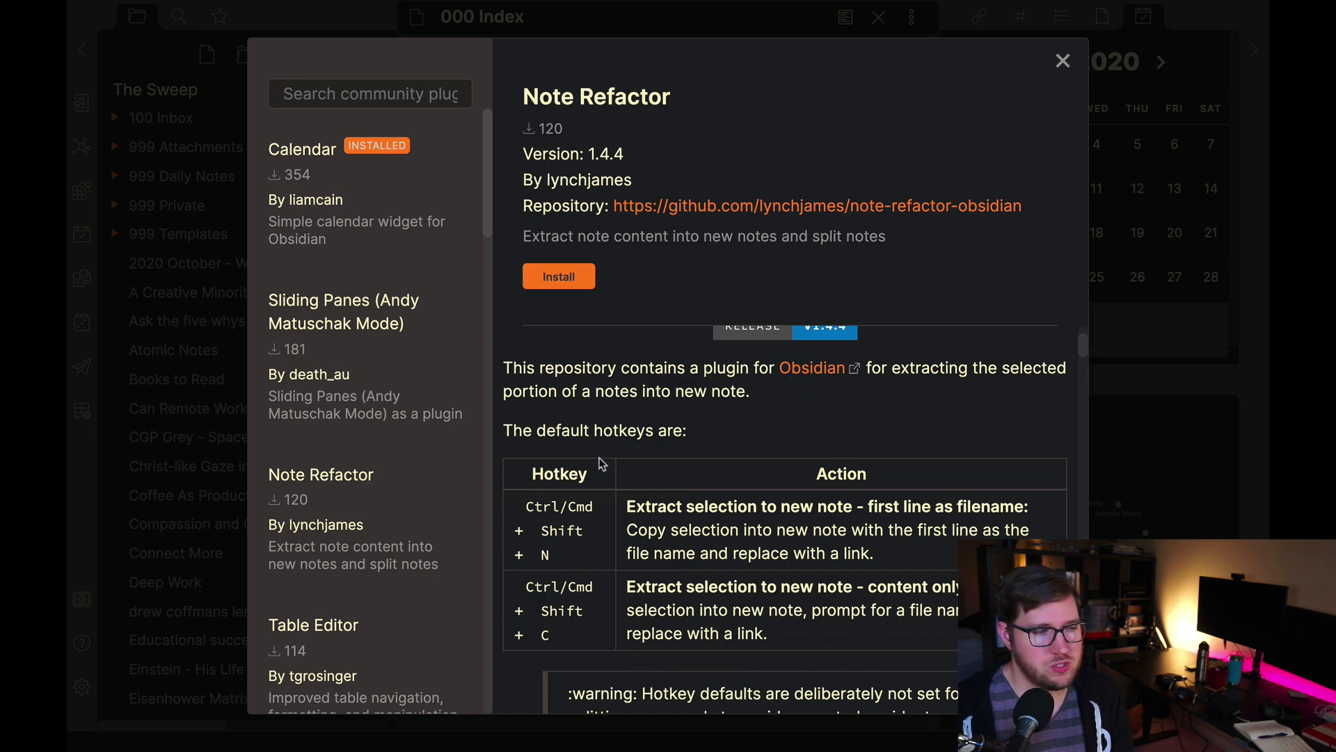
pyautogui.scroll(-3, 383, 549)
pyautogui.click(382, 449)
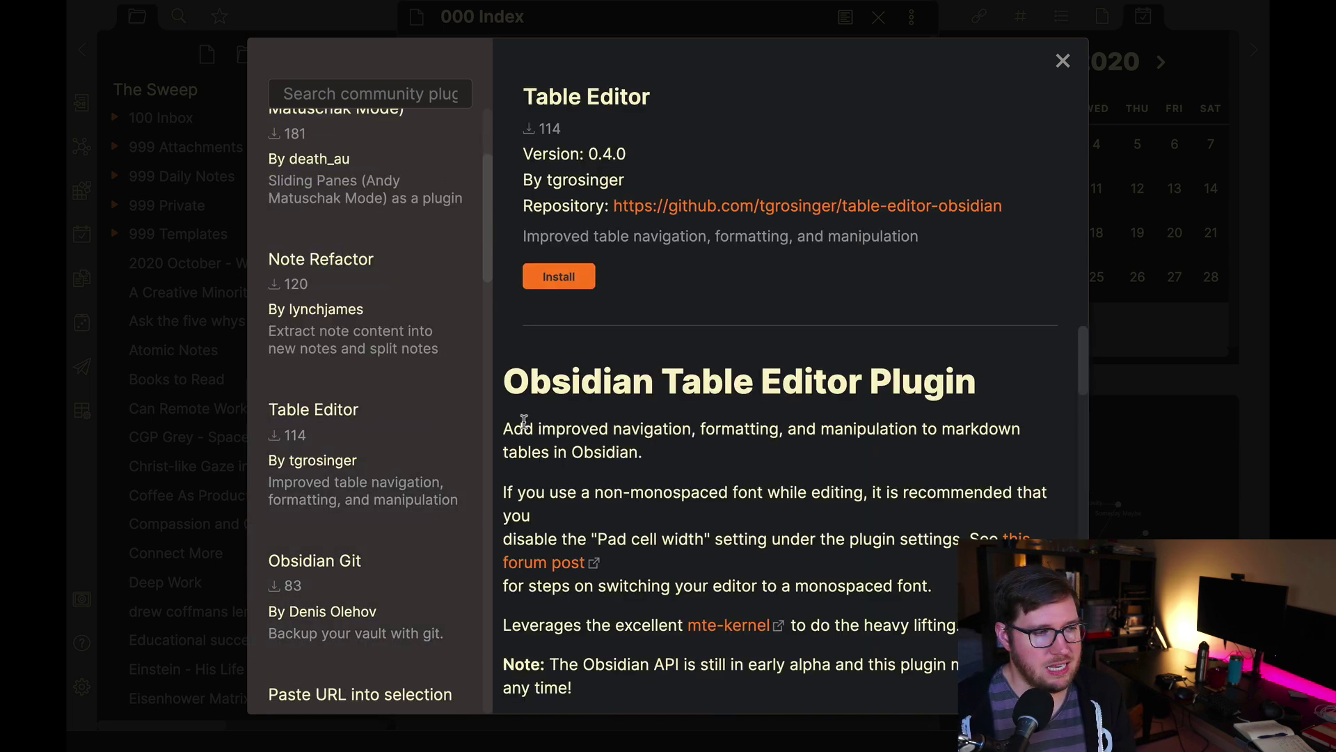
pyautogui.scroll(-10, 838, 360)
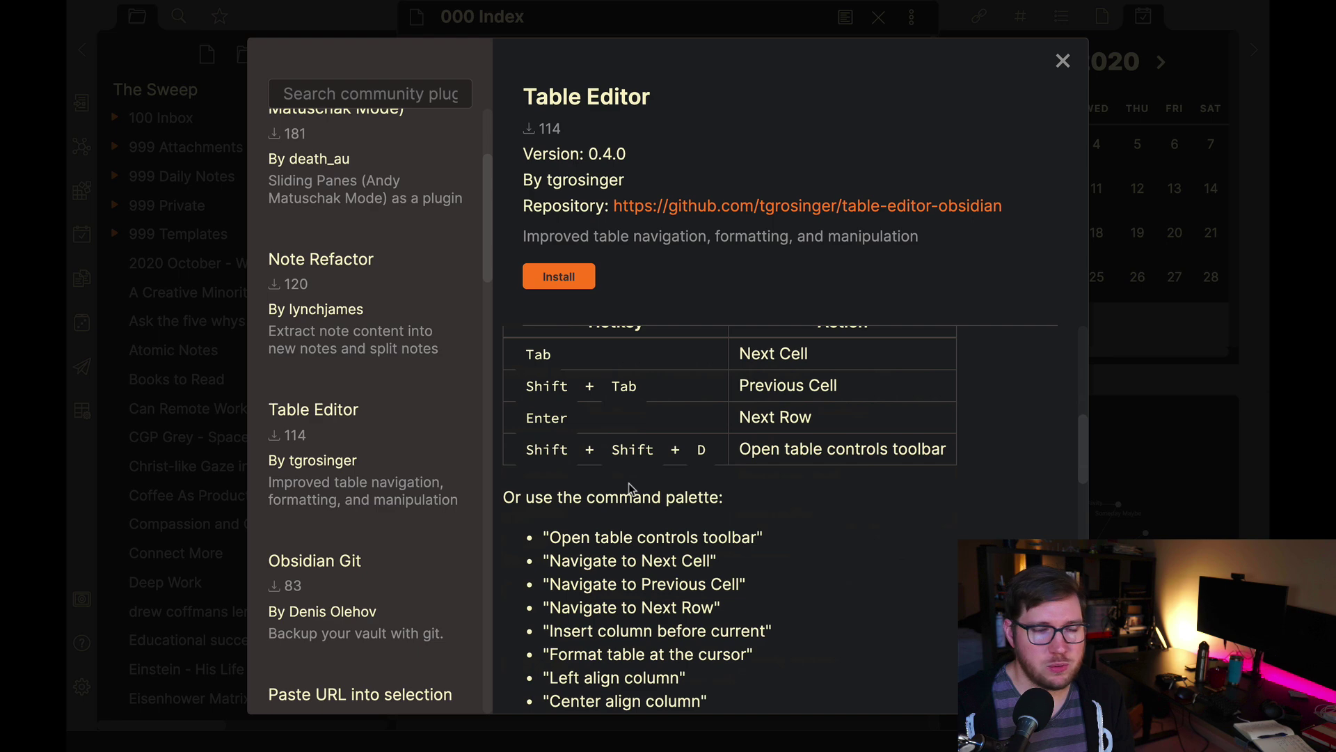
pyautogui.click(421, 578)
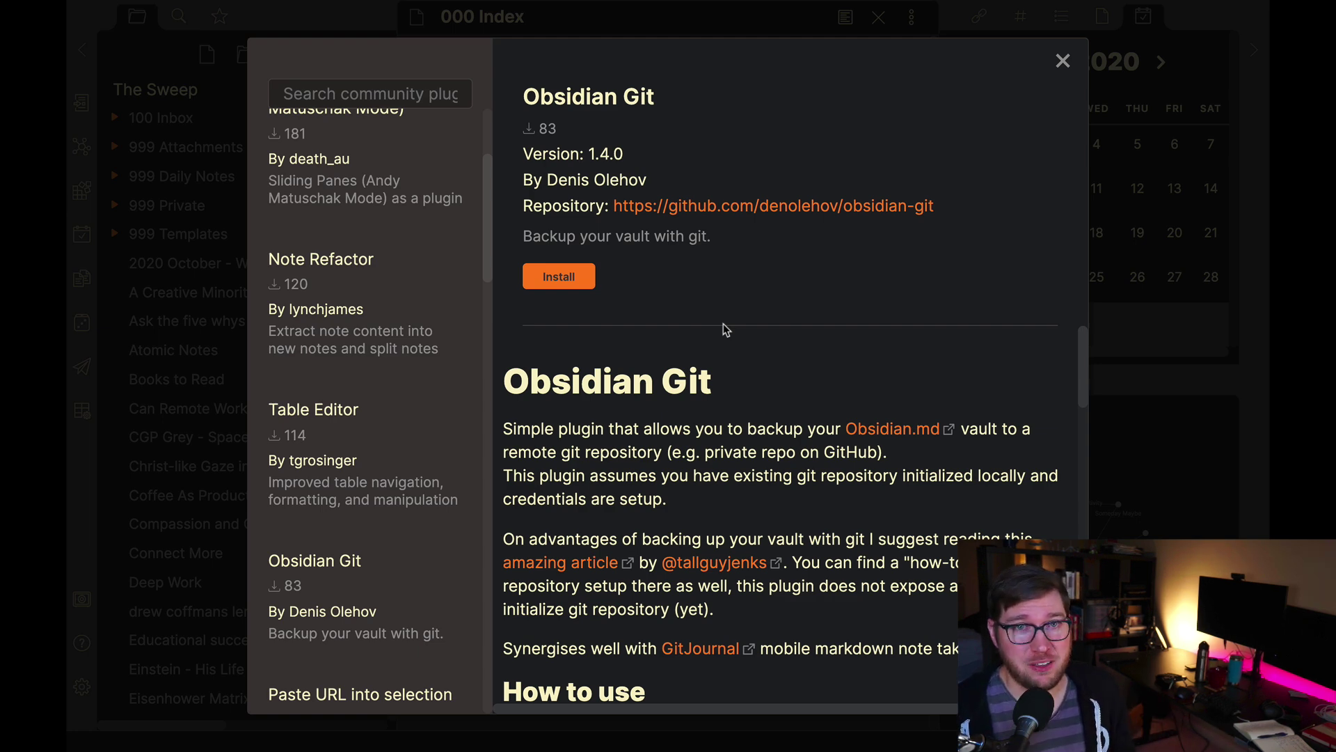
# - Examine the descriptions of the Paste URL into selection, Backlinks into the document and Show Whitespace plugins
pyautogui.scroll(-2, 370, 584)
pyautogui.click(370, 584)
pyautogui.moveTo(618, 640); pyautogui.dragTo(870, 640)
pyautogui.scroll(-3, 372, 584)
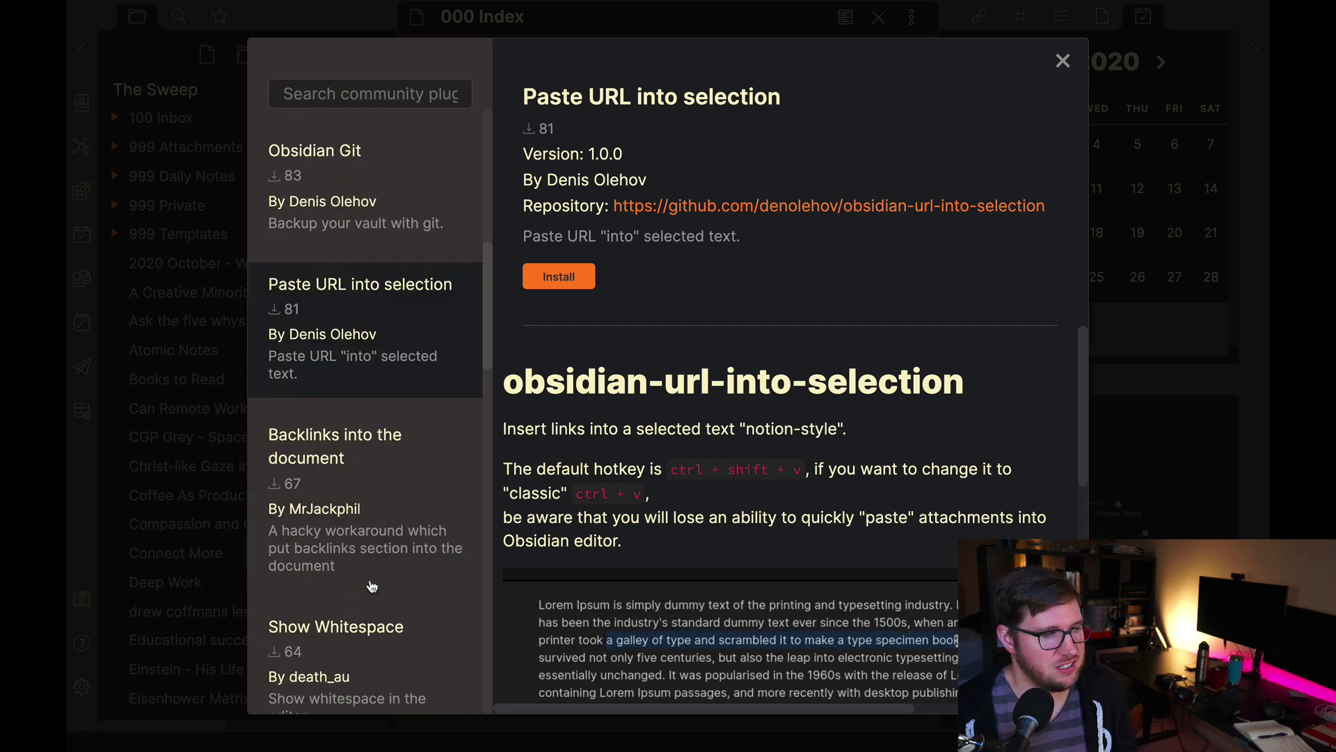
pyautogui.click(381, 497)
pyautogui.scroll(-3, 420, 513)
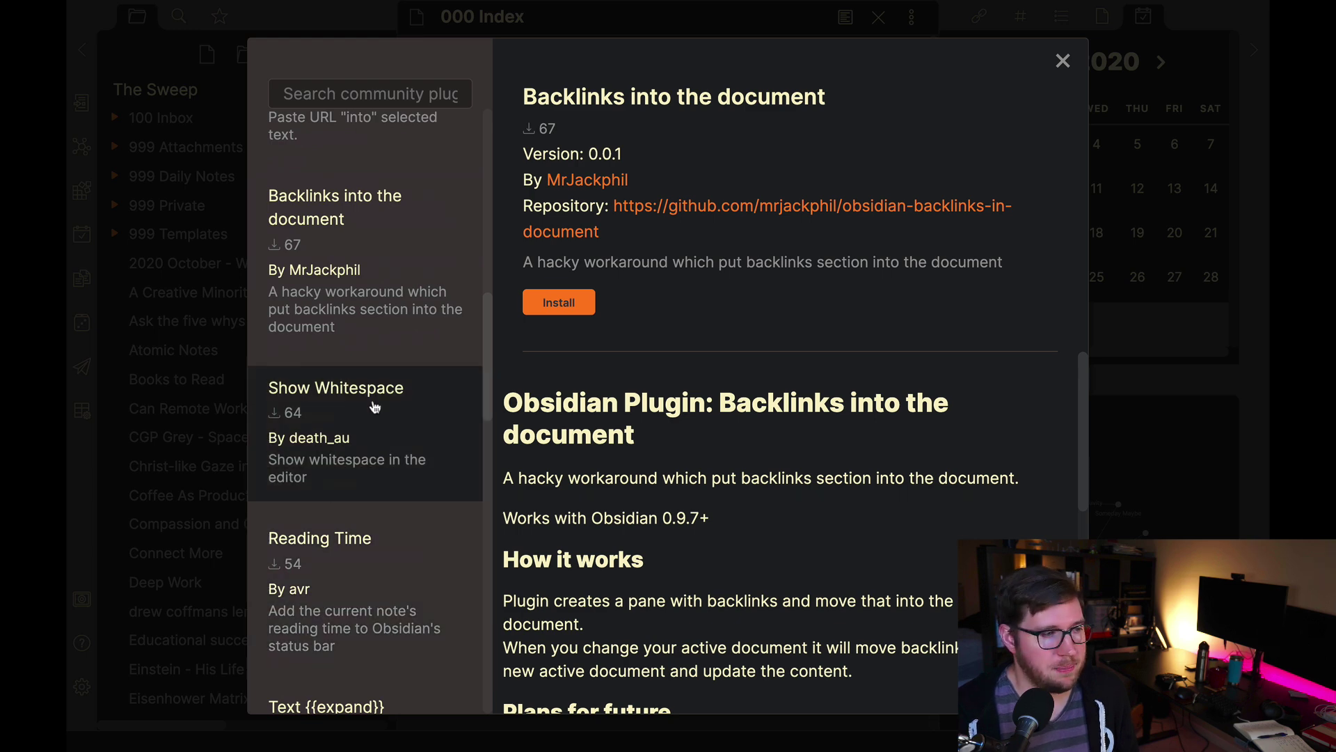
pyautogui.click(387, 409)
pyautogui.scroll(-2, 731, 477)
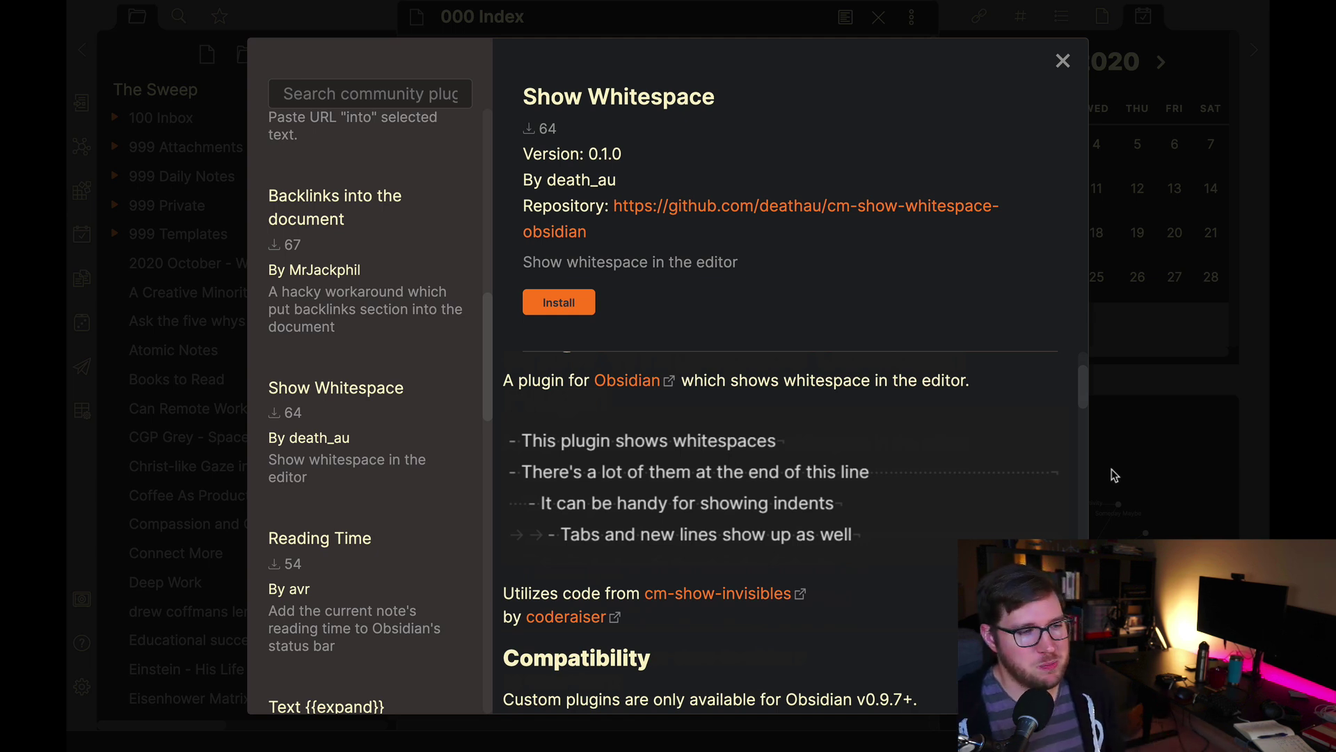
# - Look at the descriptions of the Reading Time, Text {{expand}} and Hotkeys++ plugins
pyautogui.scroll(-3, 459, 472)
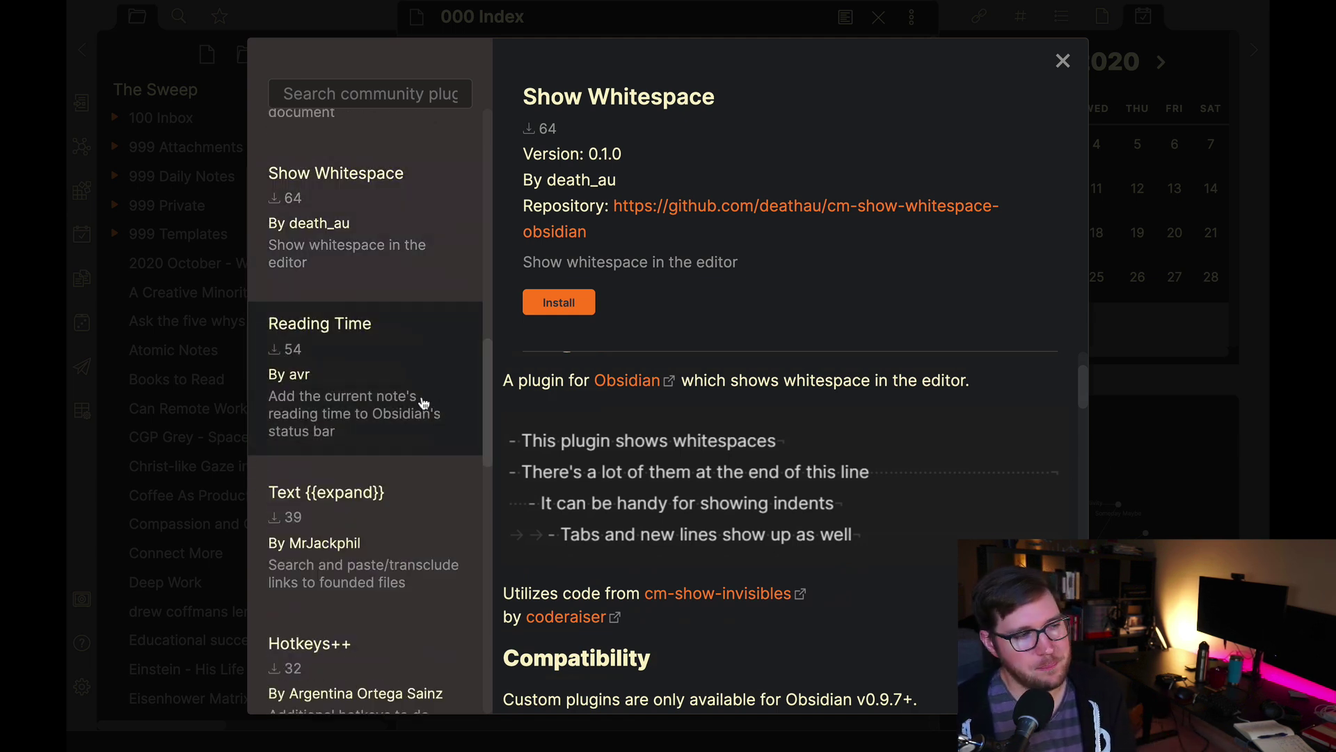
pyautogui.click(370, 360)
pyautogui.click(382, 546)
pyautogui.scroll(-2, 401, 572)
pyautogui.click(401, 573)
# - Read the usage instructions of the Todoist Sync Plugin and look through the remaining community plugins down to Add links to current note
pyautogui.scroll(-5, 401, 529)
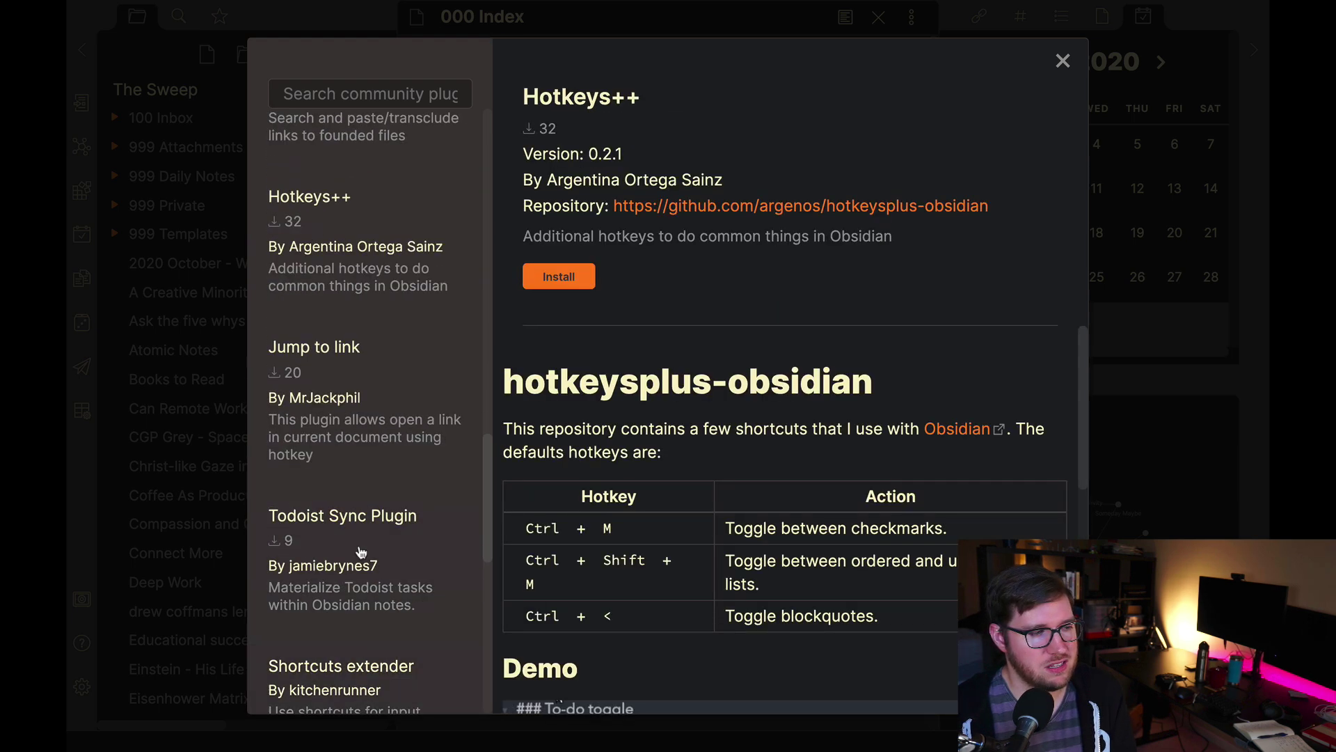
pyautogui.click(394, 557)
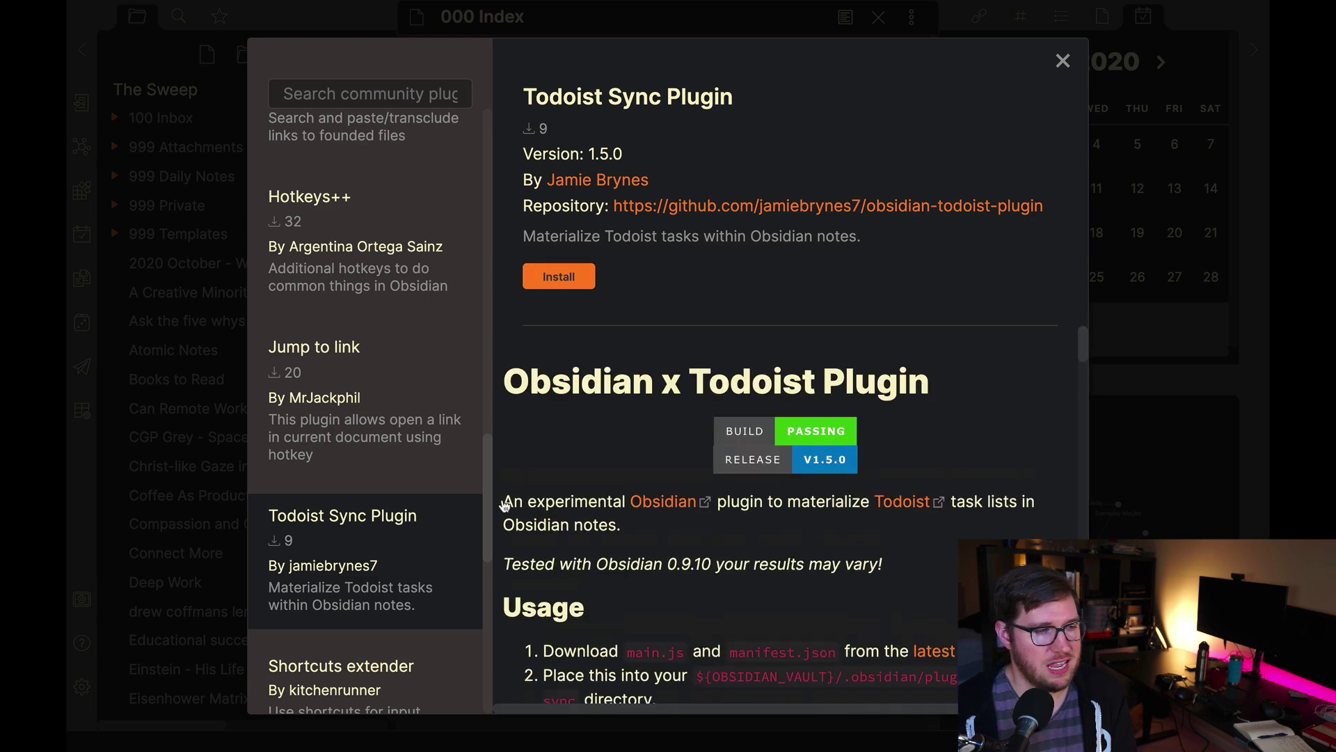
pyautogui.scroll(-5, 863, 390)
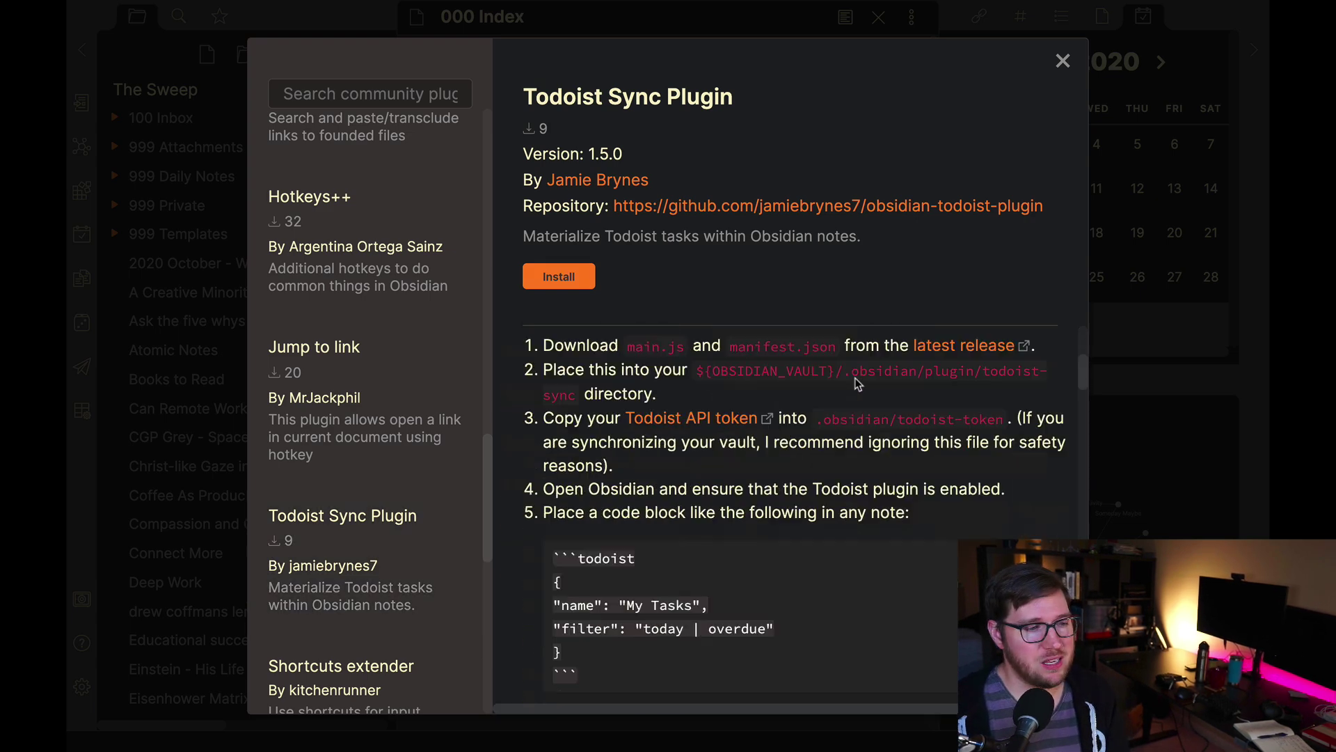
pyautogui.scroll(-2, 826, 549)
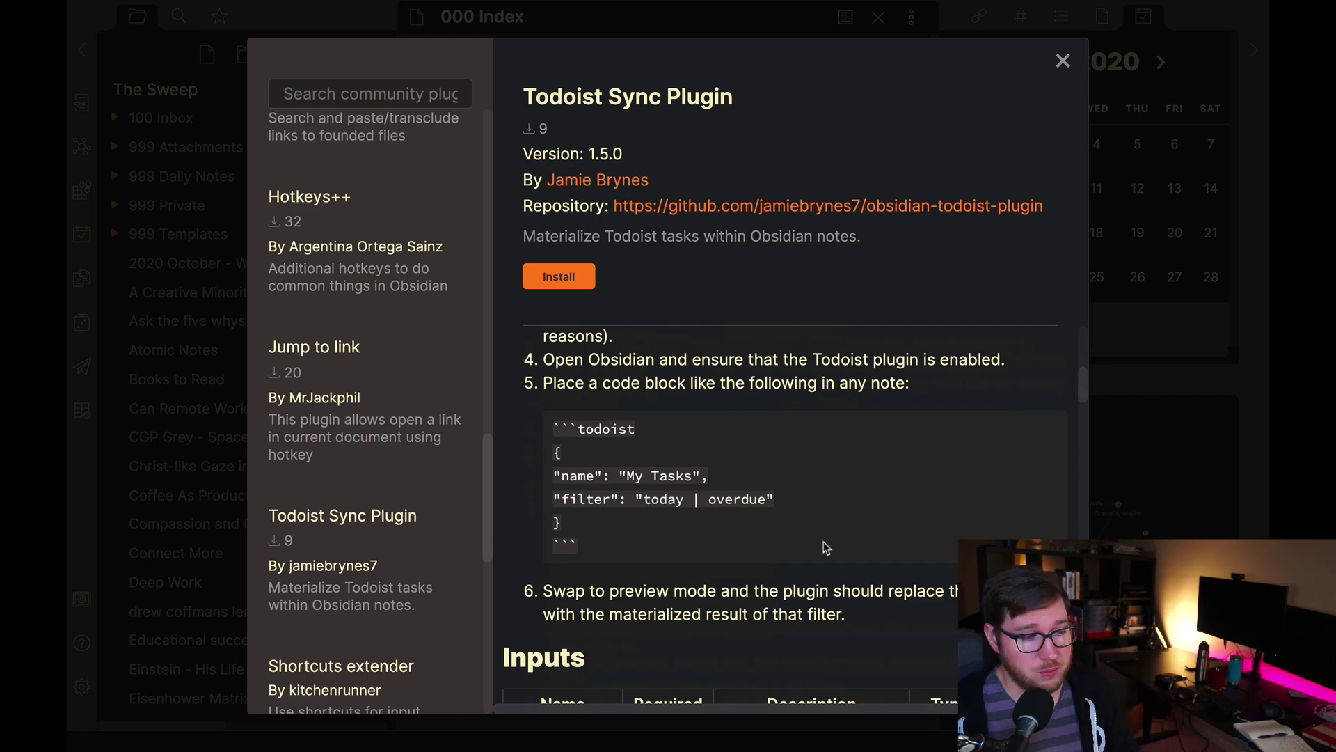
pyautogui.scroll(-4, 373, 477)
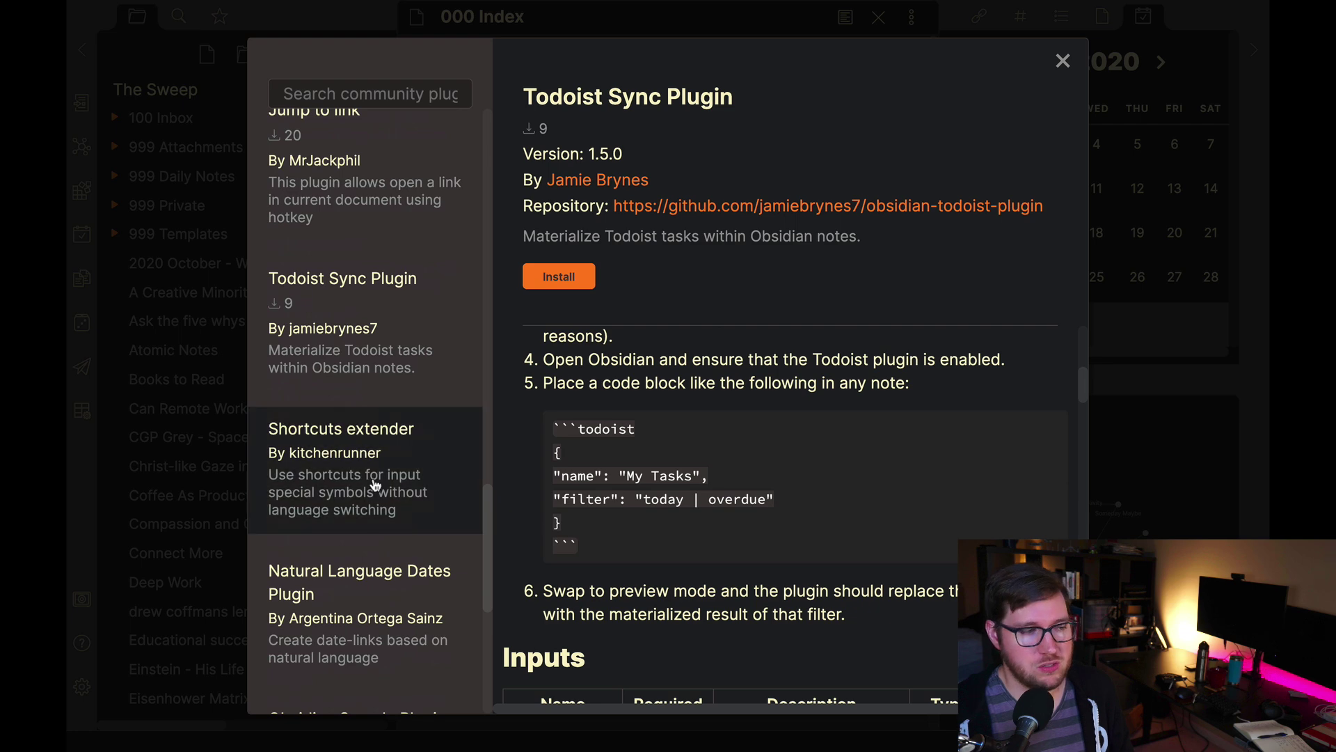
pyautogui.scroll(-1, 377, 485)
pyautogui.scroll(-2, 376, 486)
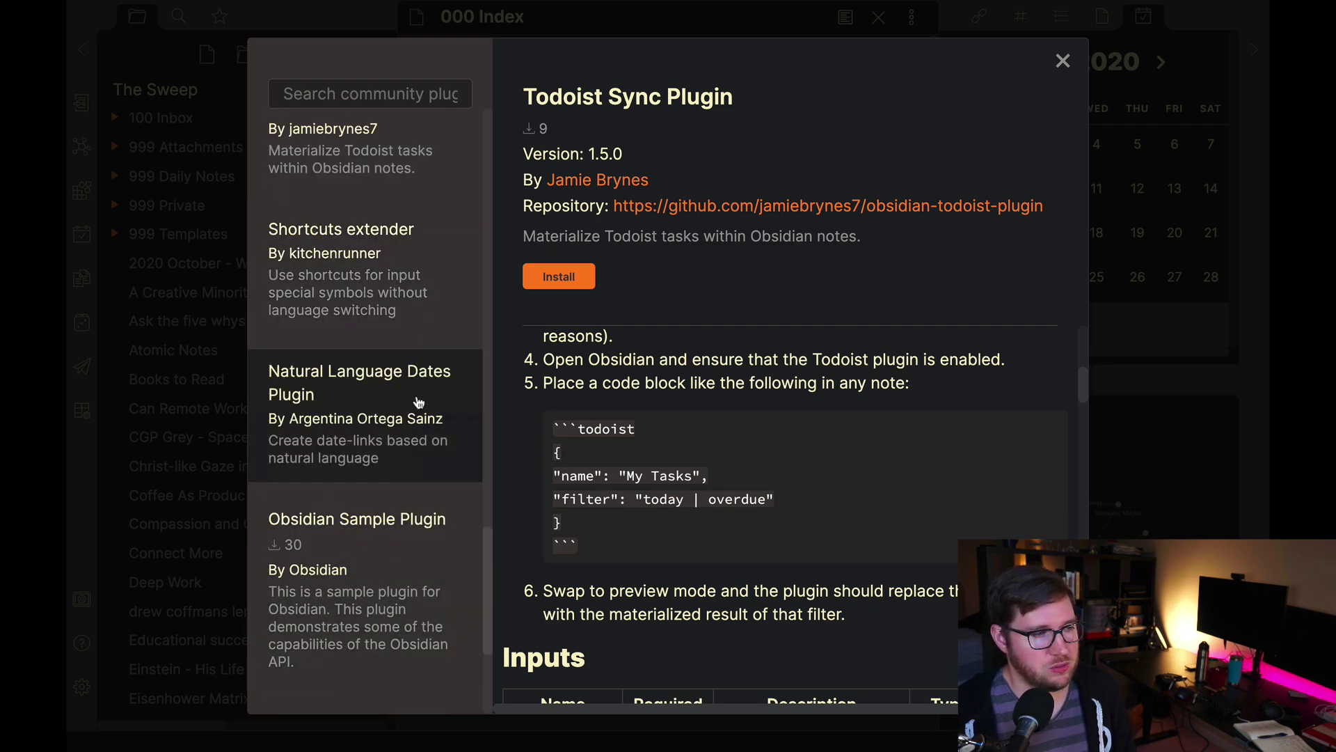
pyautogui.scroll(-3, 429, 551)
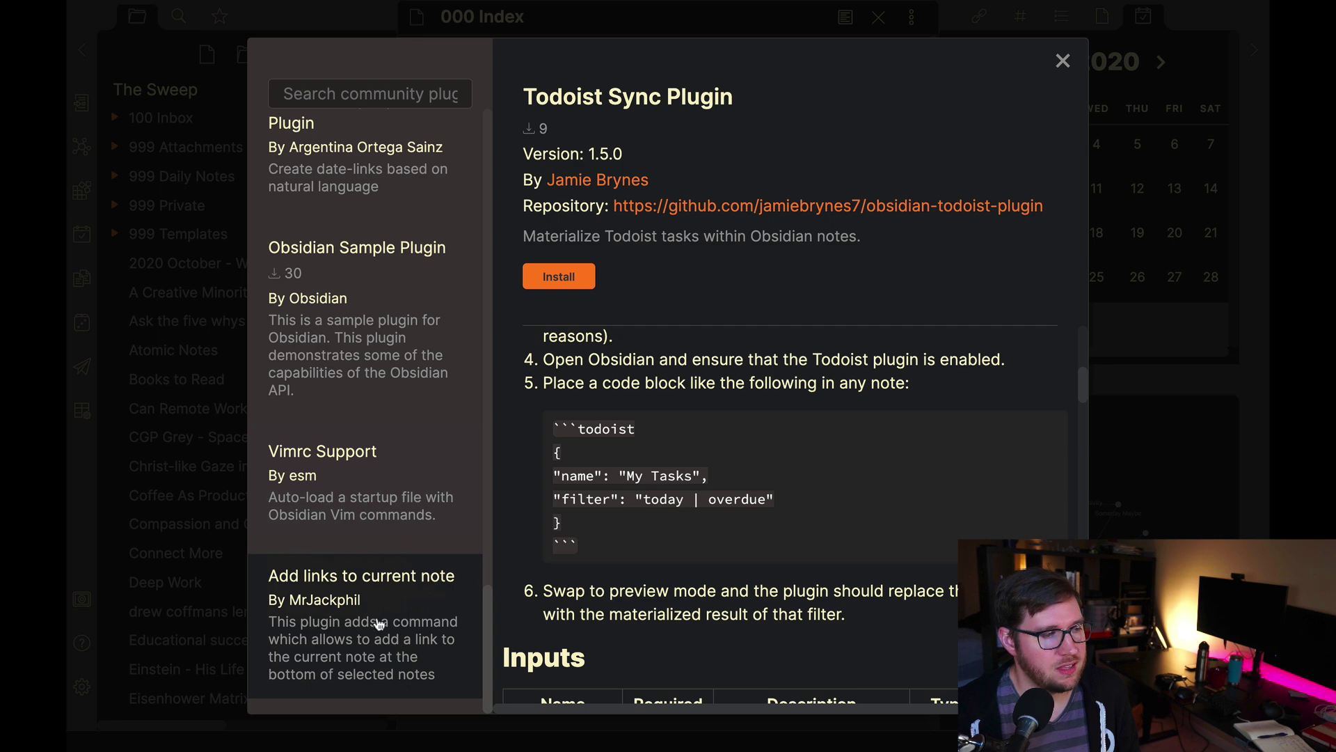
# - Leave the community plugin browser, enable the installed Sliding Panes (Andy Matuschak Mode) plugin and close the settings
pyautogui.scroll(6, 408, 626)
pyautogui.scroll(10, 407, 629)
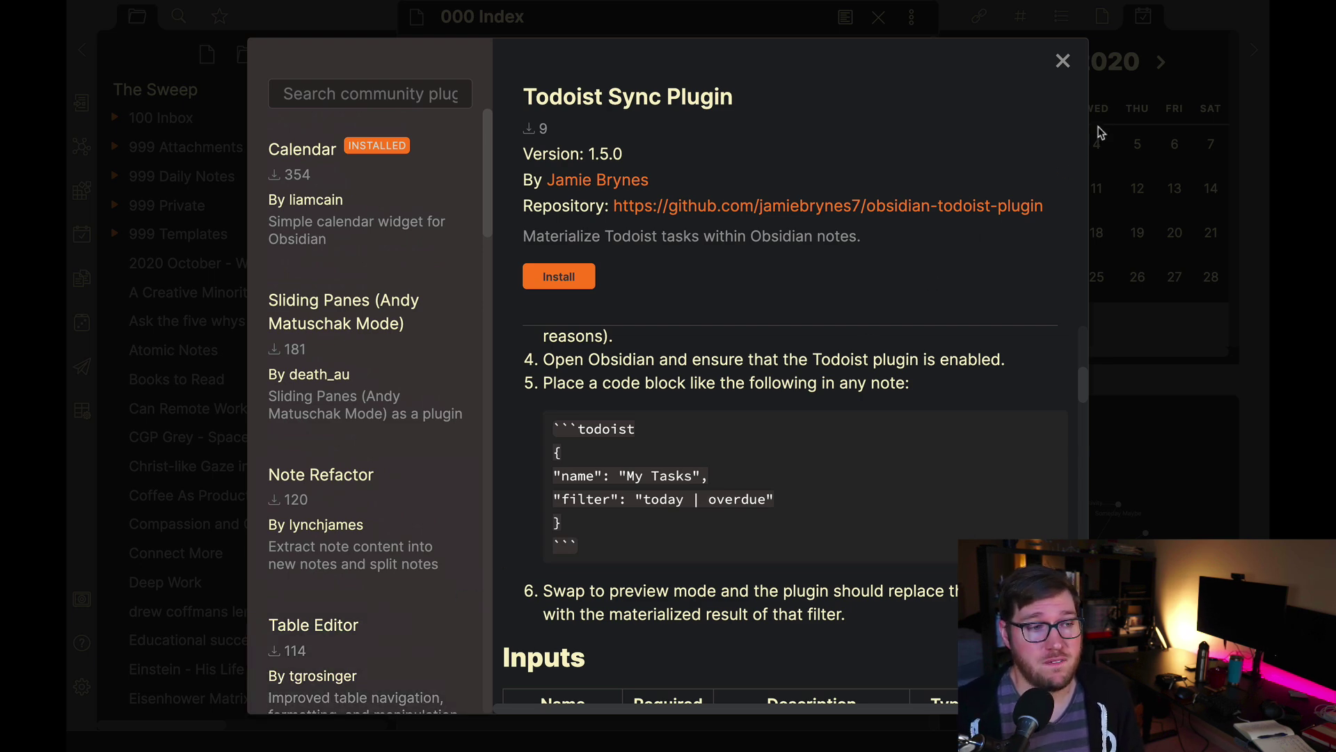
pyautogui.click(1064, 61)
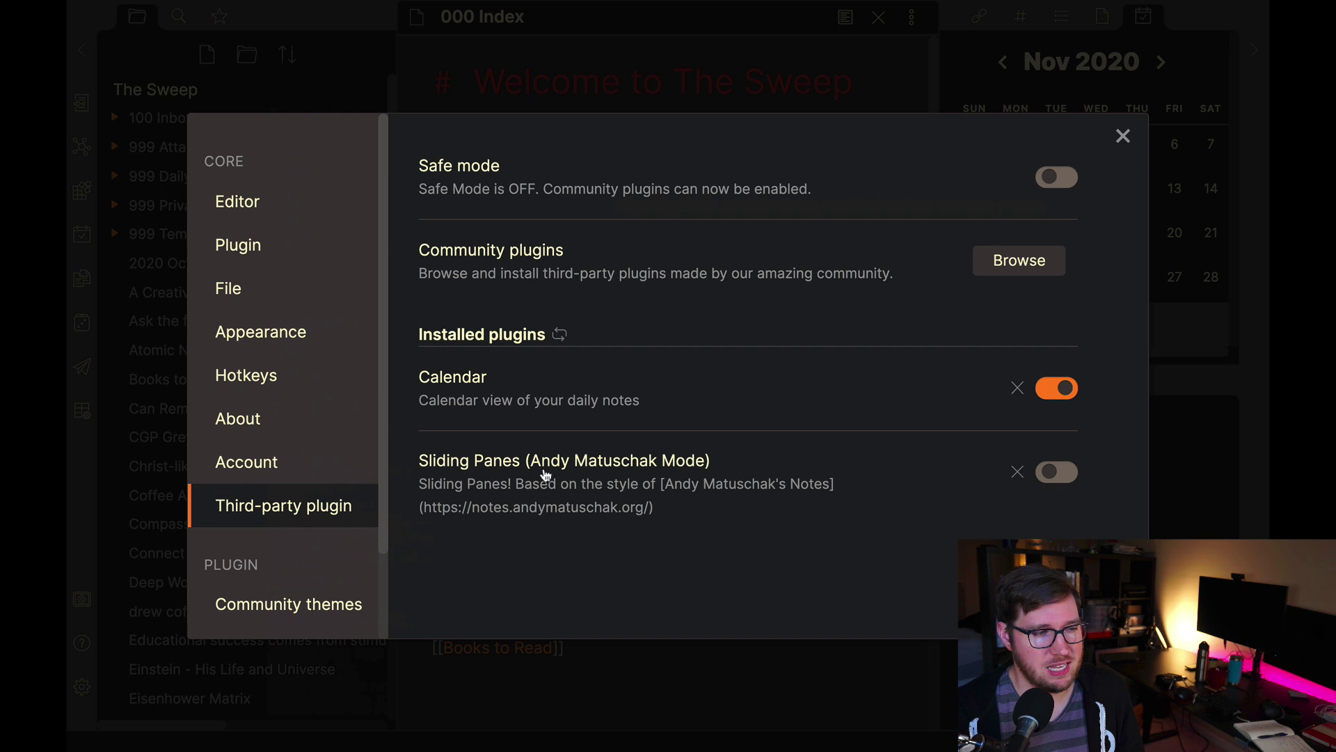
pyautogui.click(1062, 475)
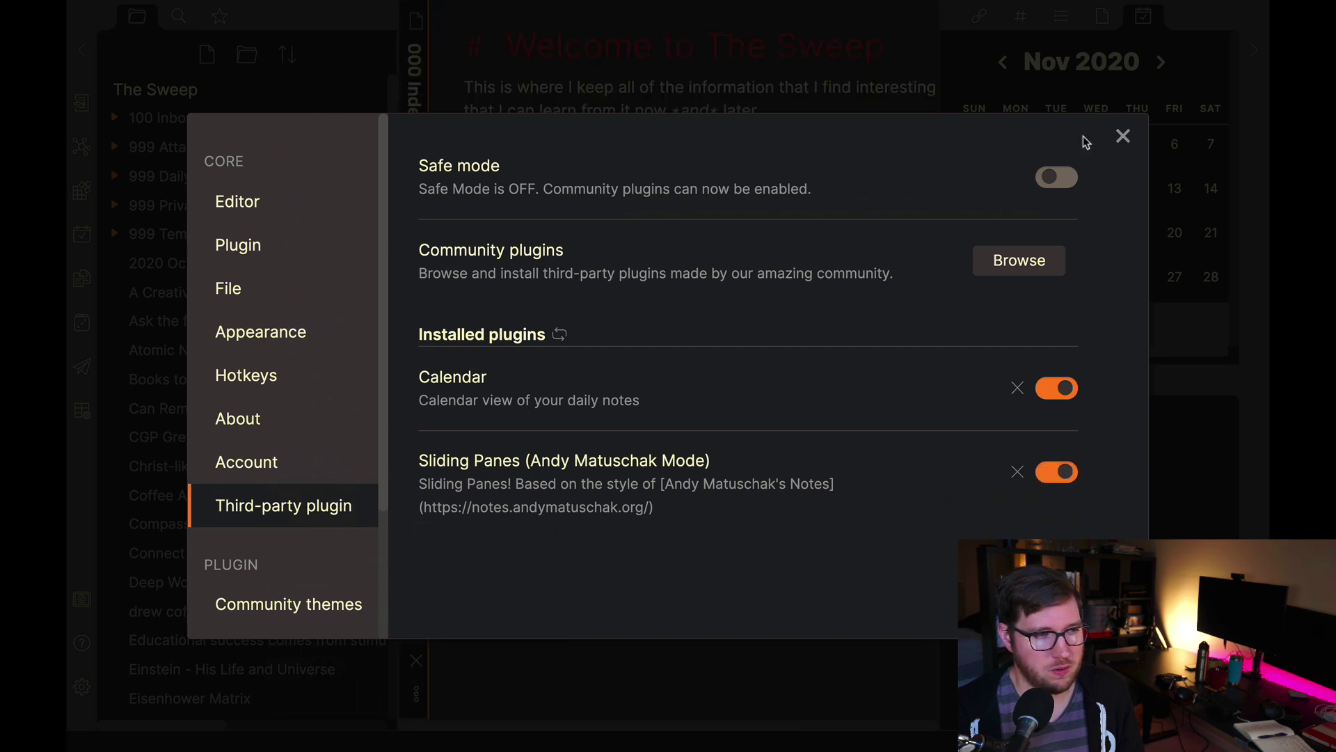
pyautogui.click(1122, 137)
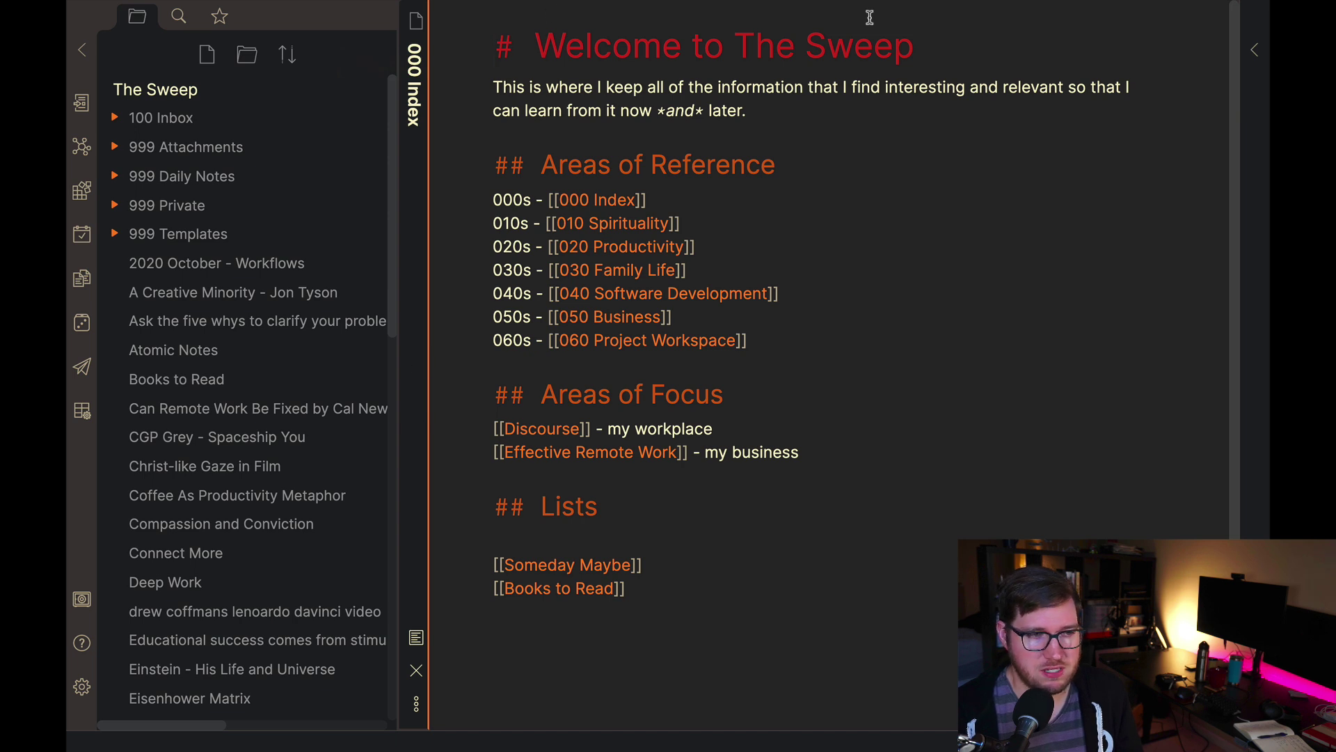
# - Open the linked 020 Productivity note from the 000 Index note in a second pane and slide it into view
pyautogui.keyDown('shift'); pyautogui.click(626, 248); pyautogui.keyUp('shift')
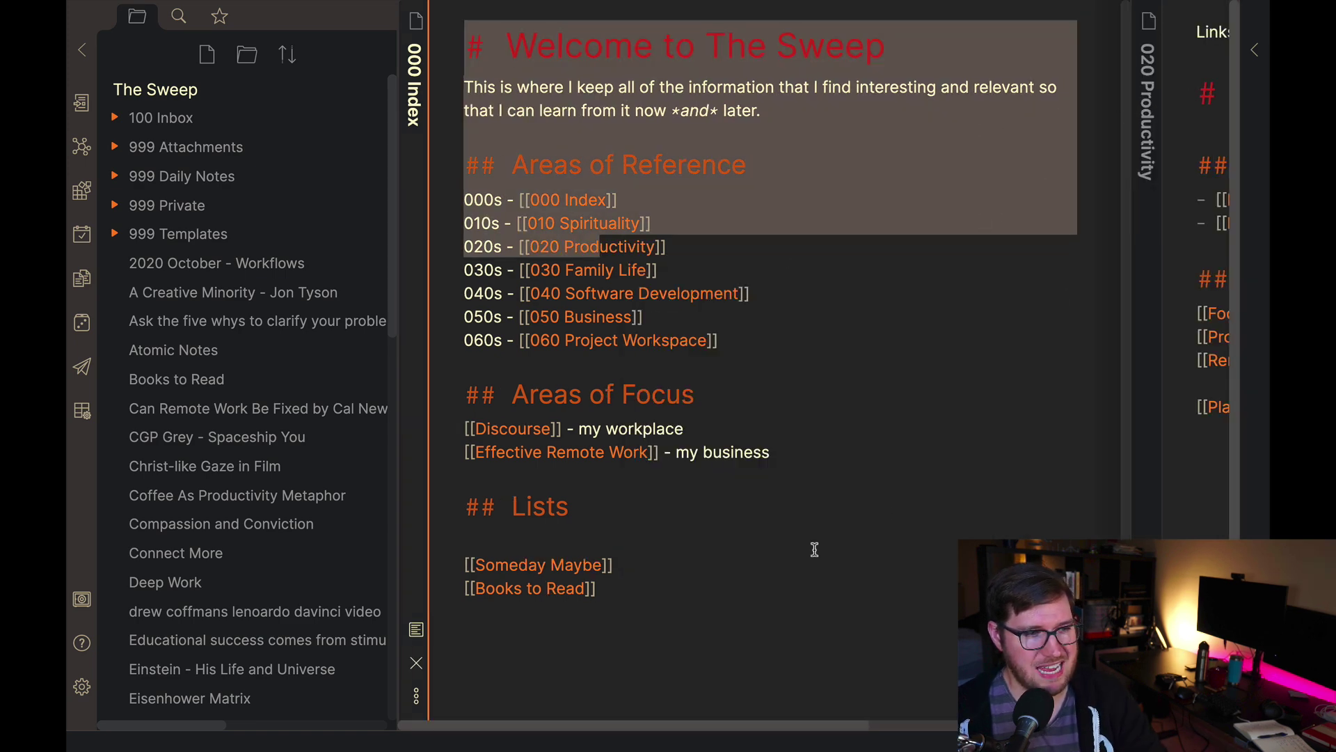
pyautogui.hscroll(5, 814, 549)
pyautogui.scroll(-2, 813, 549)
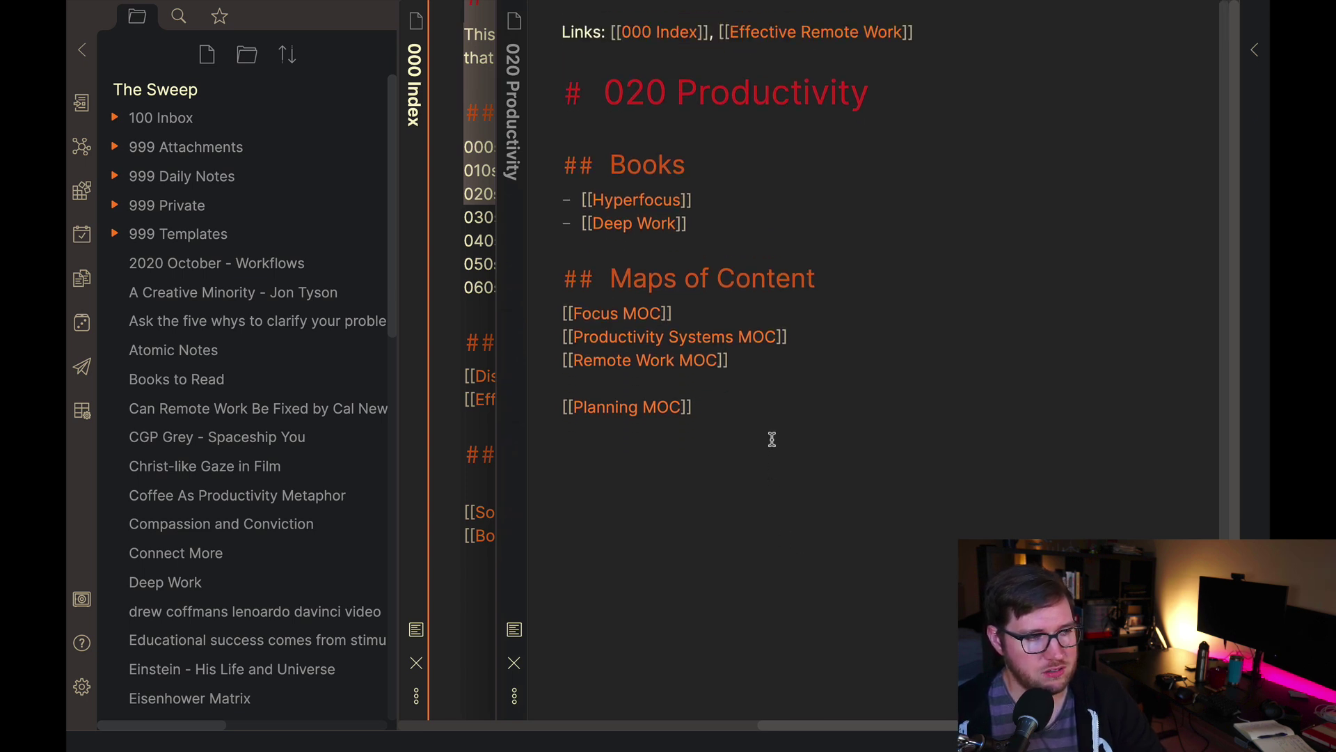
# - Slide back and forth between the 000 Index and 020 Productivity panes to examine how they stack
pyautogui.click(451, 141)
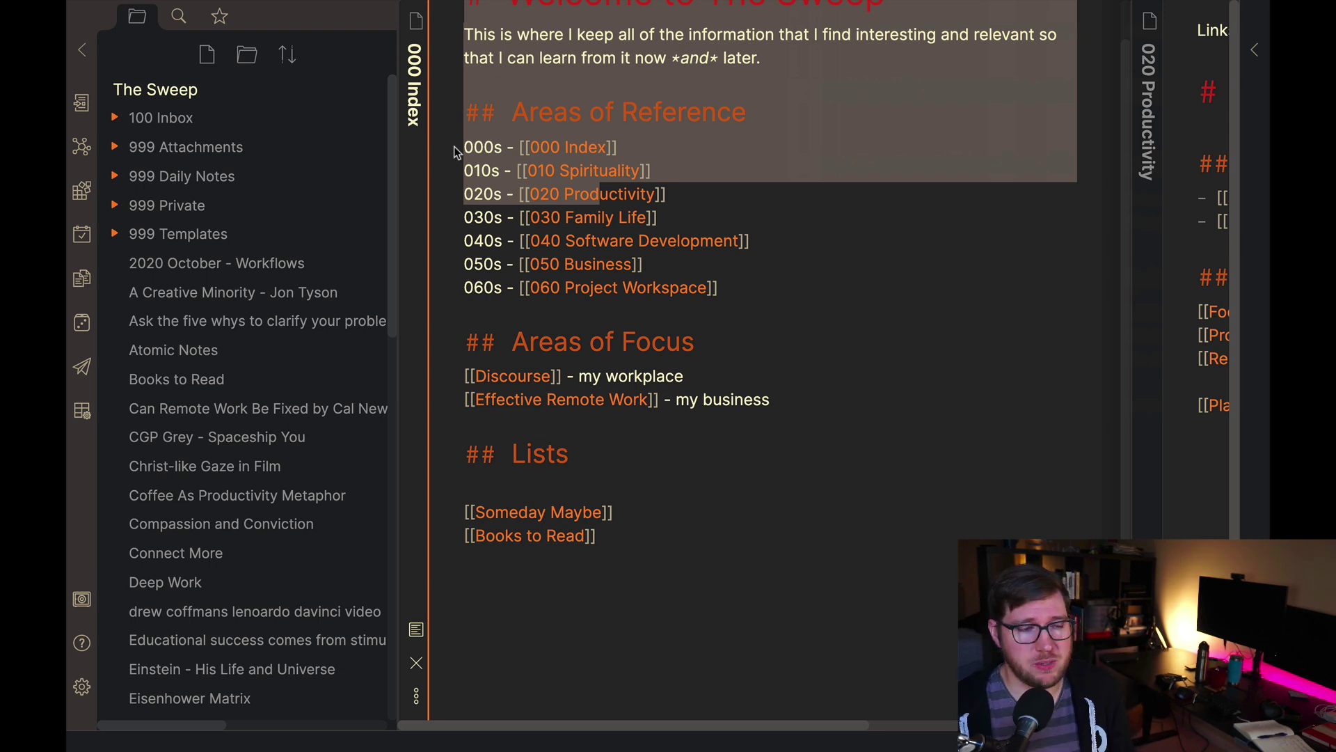
pyautogui.hscroll(10, 839, 723)
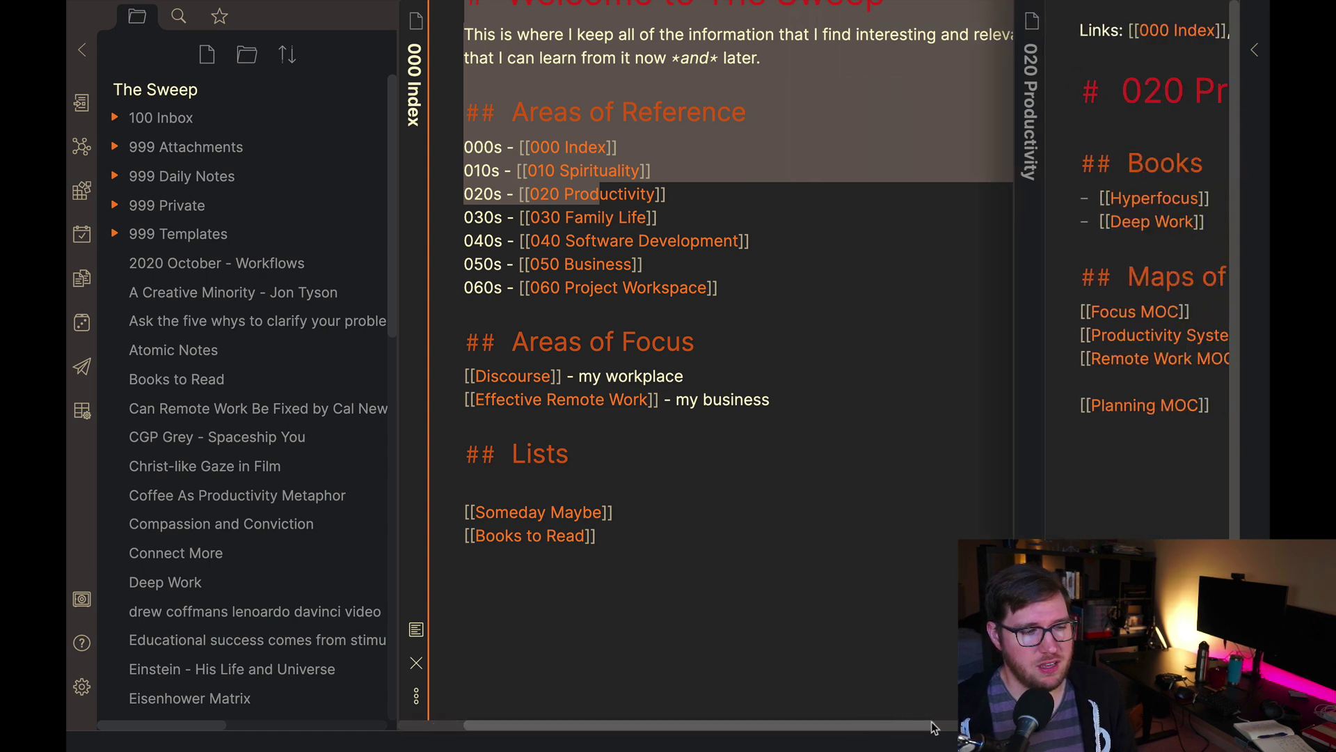
pyautogui.hscroll(-10, 834, 744)
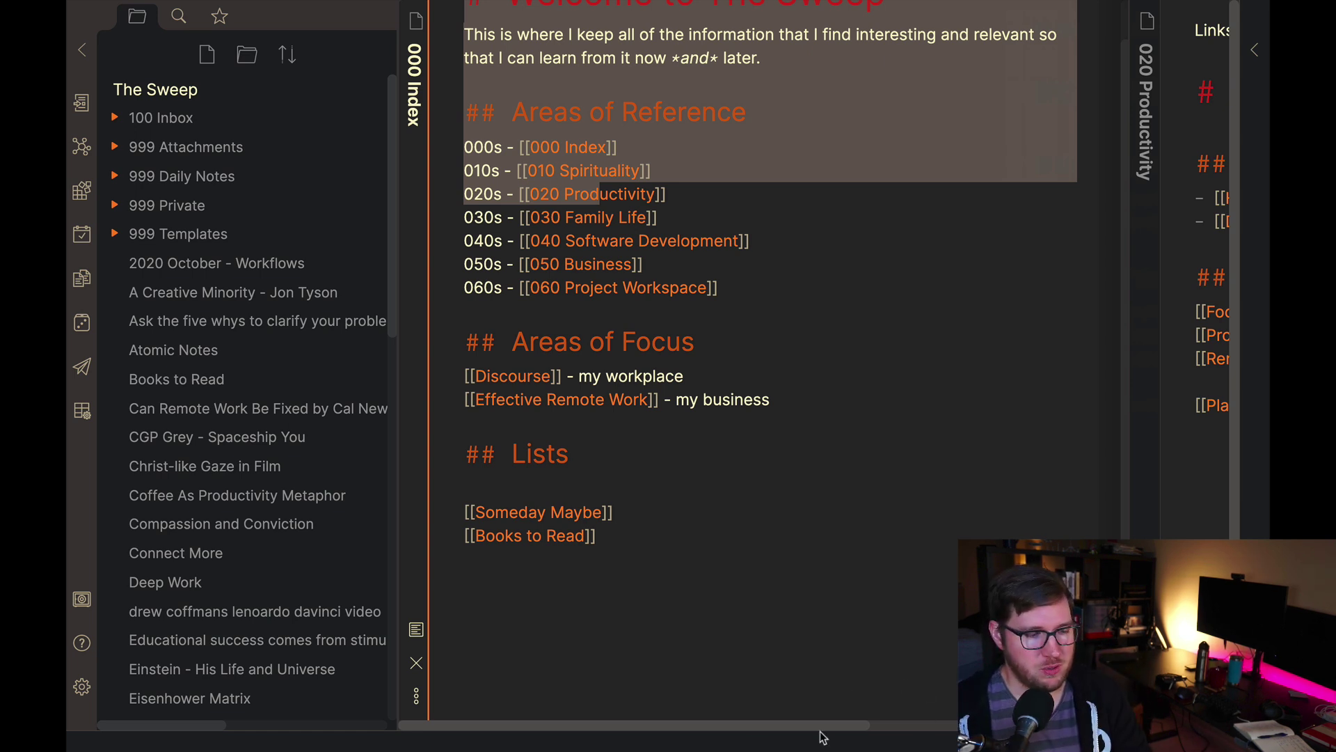
pyautogui.hscroll(5, 912, 598)
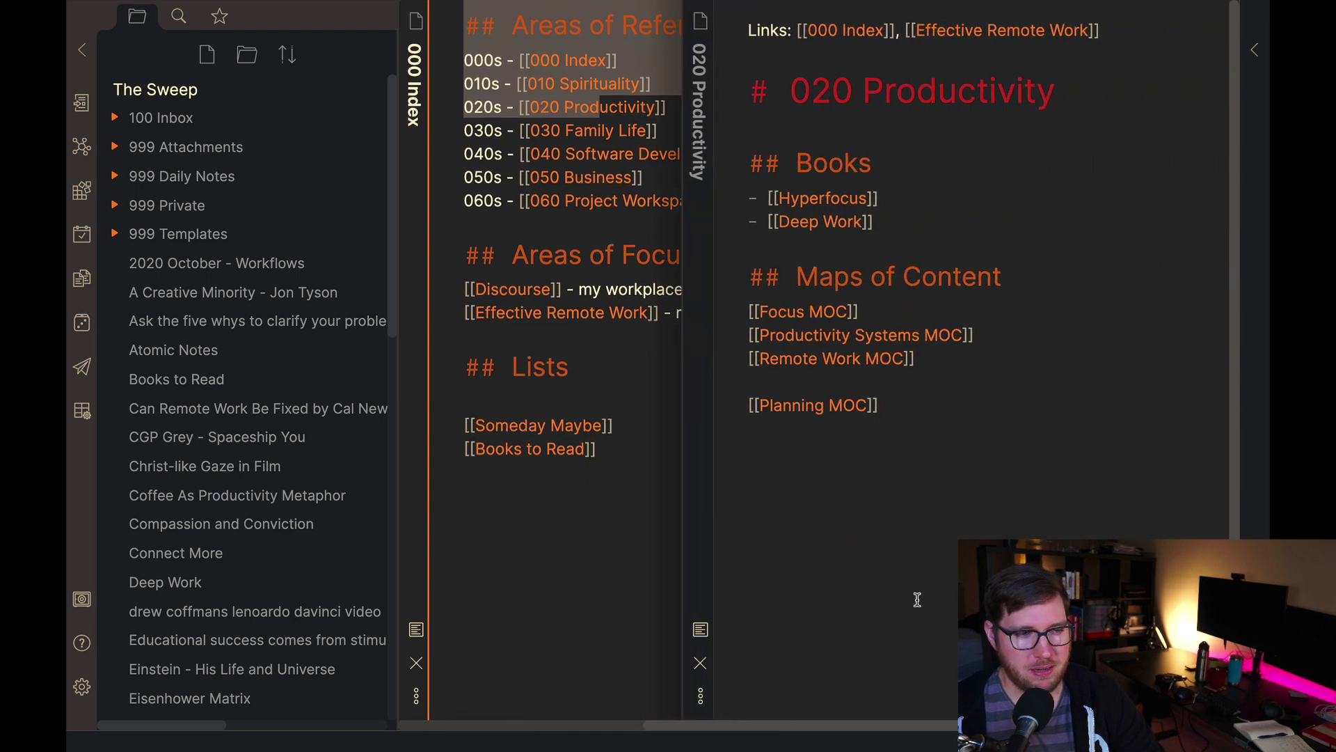
pyautogui.scroll(-1, 916, 598)
pyautogui.scroll(1, 917, 600)
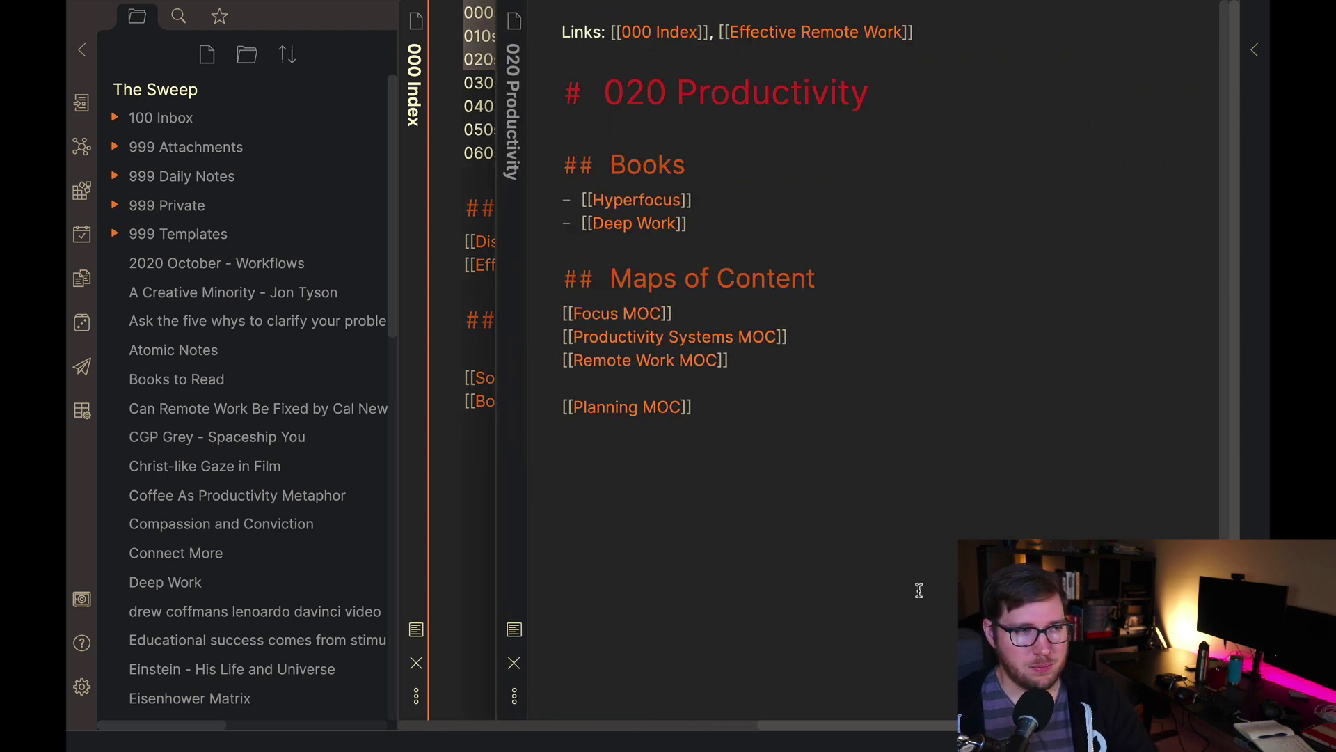